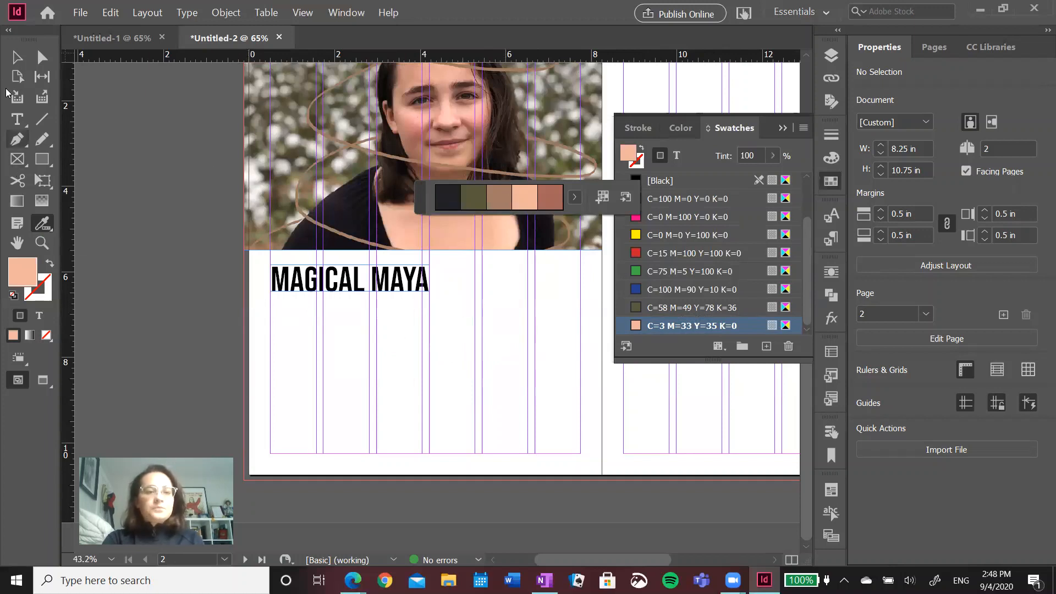
Select the whole heading below the photo and set its text fill to the C=58 M=49 Y=78 K=36 swatch.
left_click(18, 58)
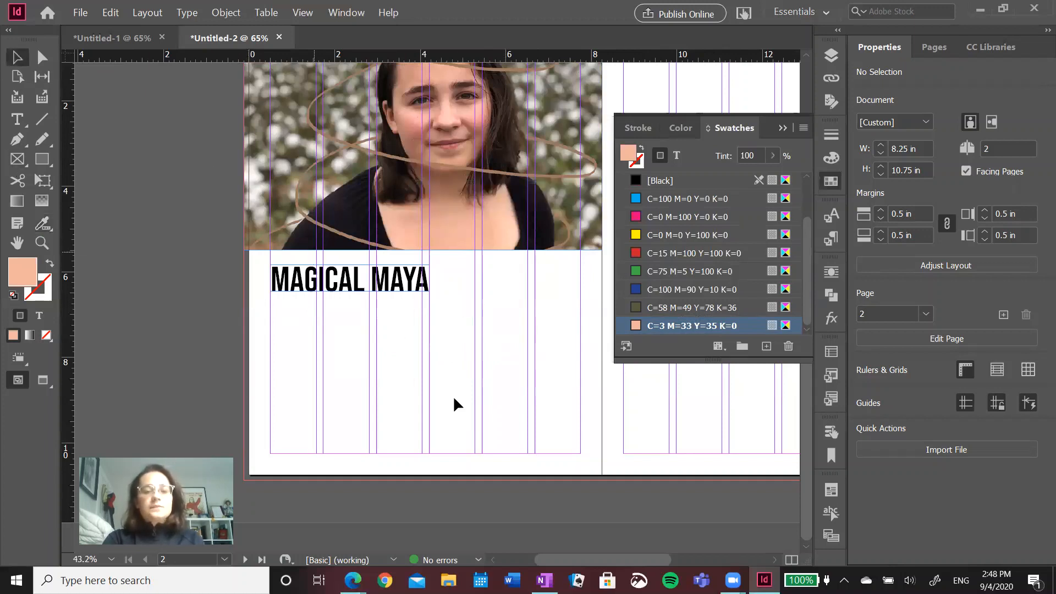
key("t")
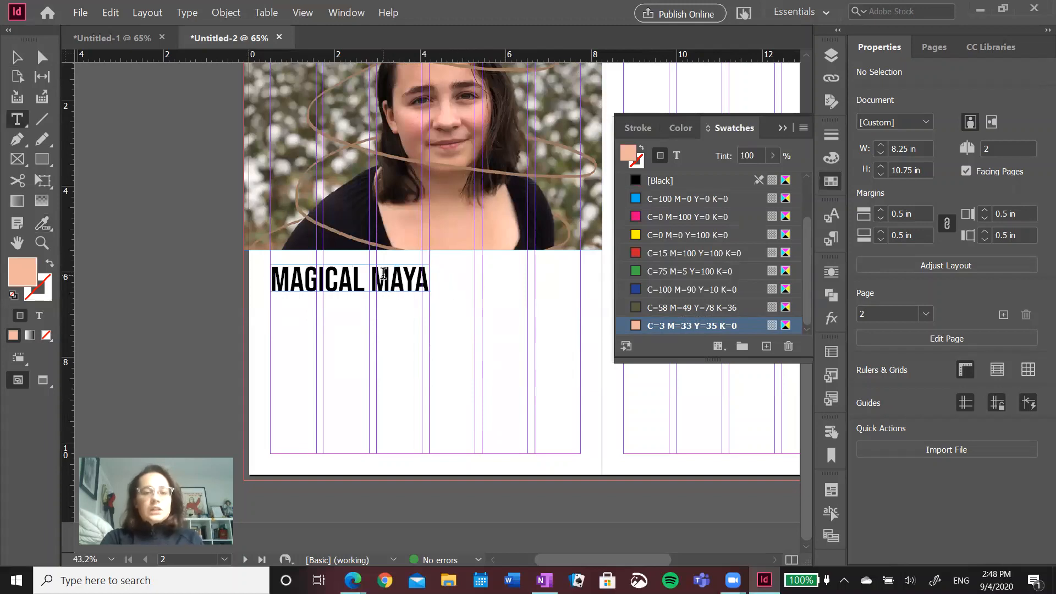
left_click_drag(383, 274, 431, 302)
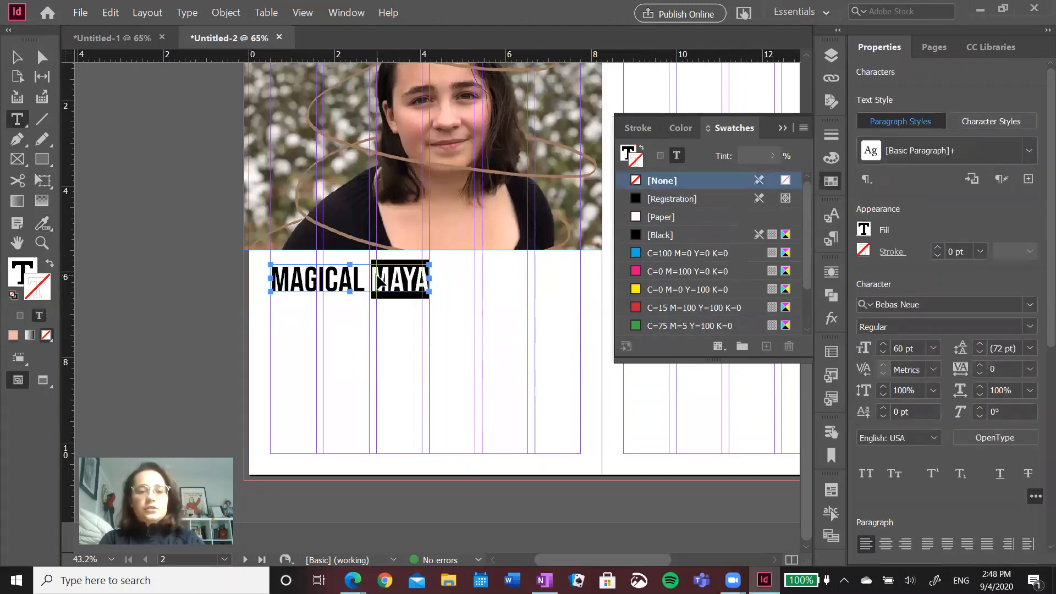
triple_click(377, 274)
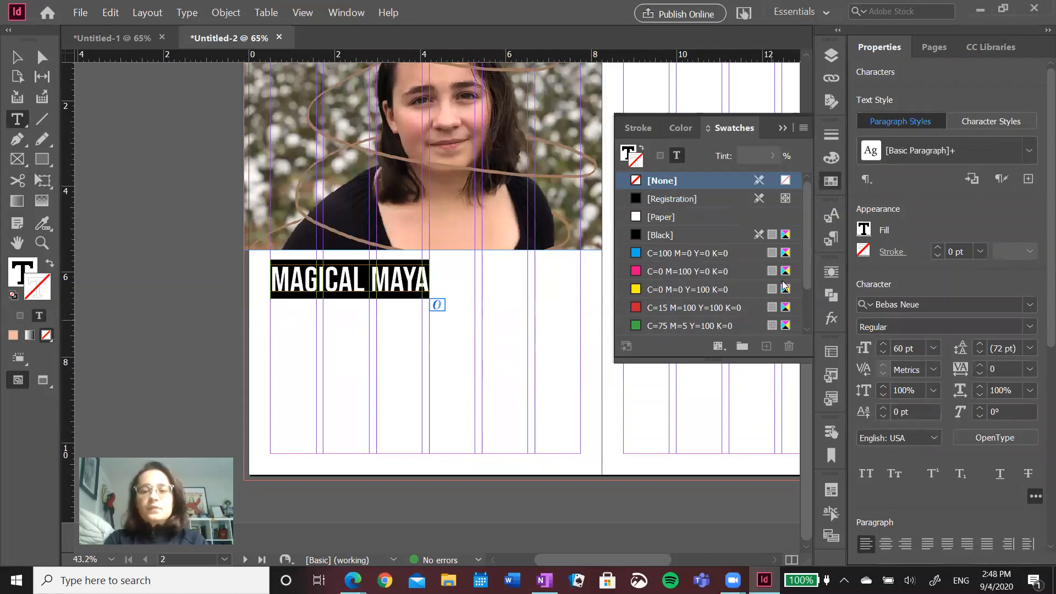
left_click(827, 180)
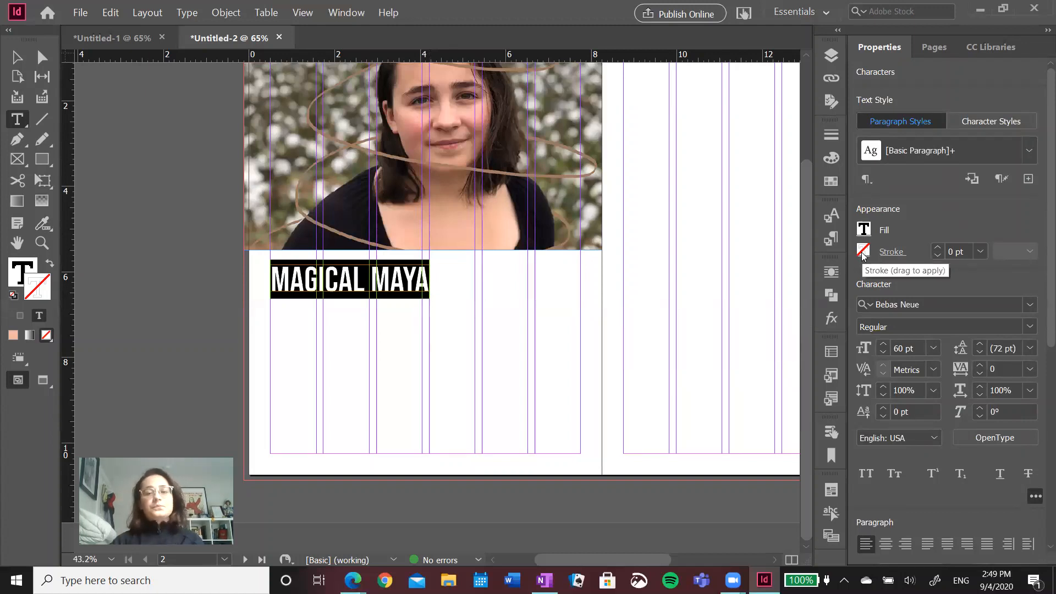
left_click(863, 230)
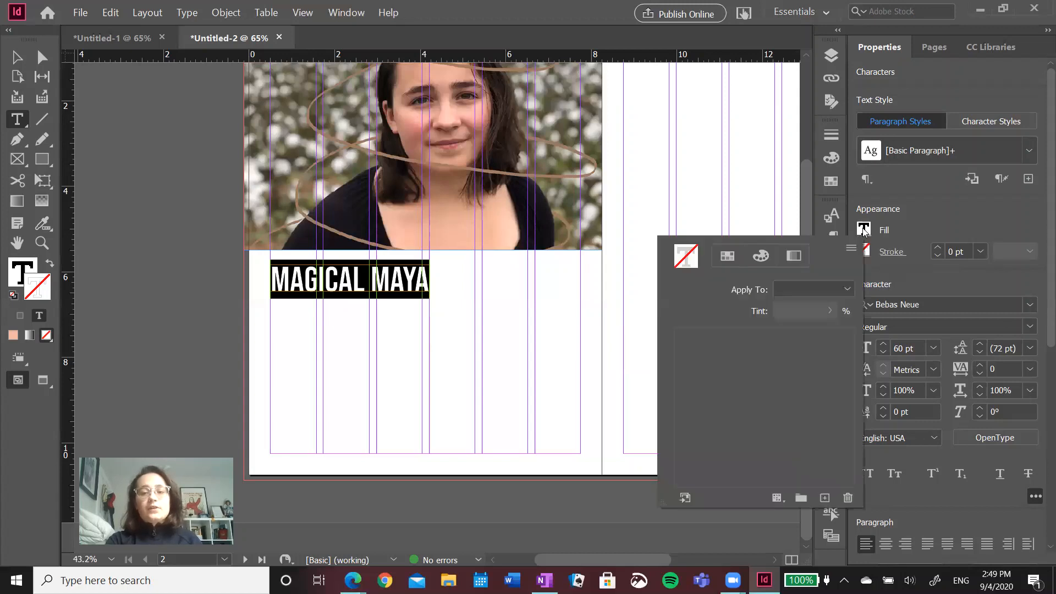
scroll(753, 418, "down", 1)
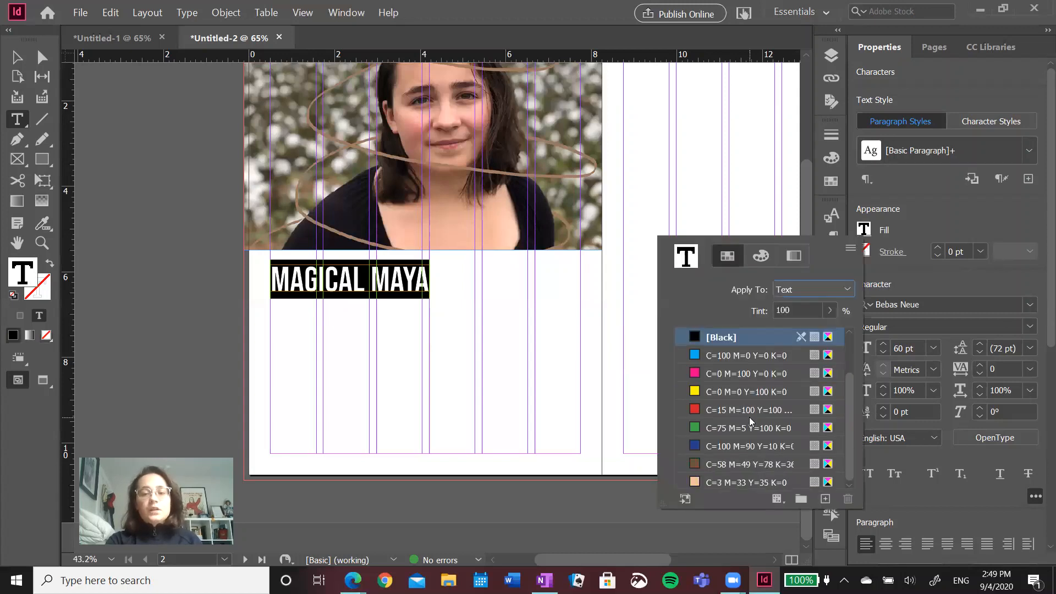
left_click(731, 467)
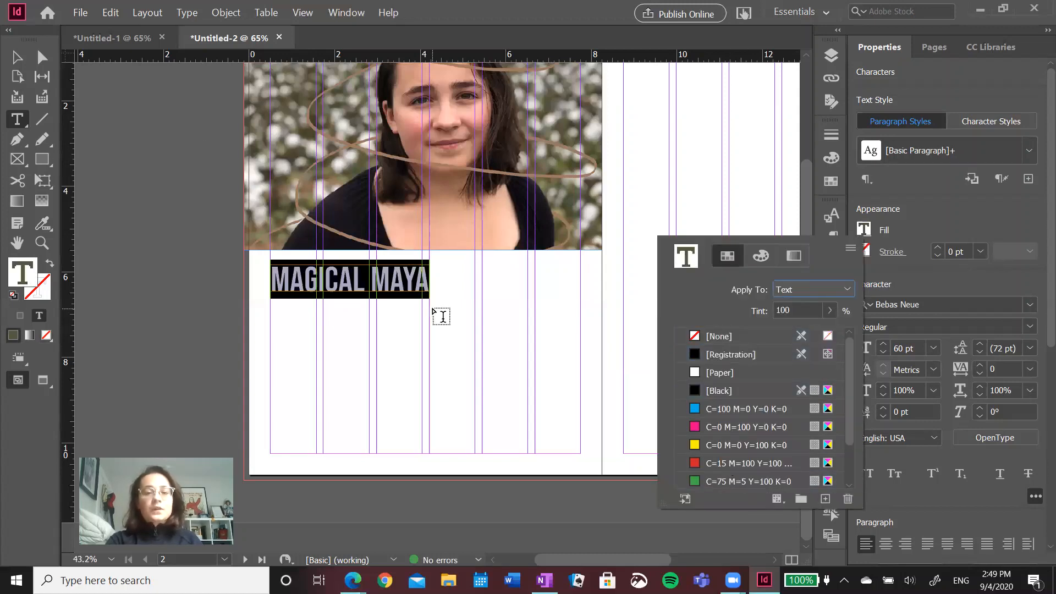
Apply a C=100 M=0 Y=0 K=0 stroke to the heading text and deselect it to preview the outline.
left_click(867, 253)
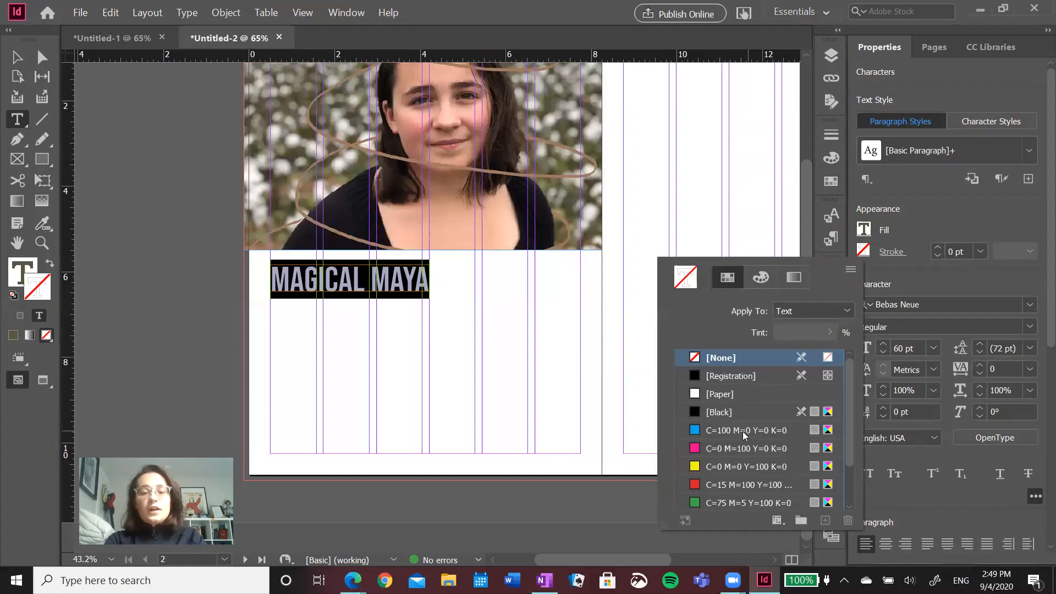
left_click(725, 431)
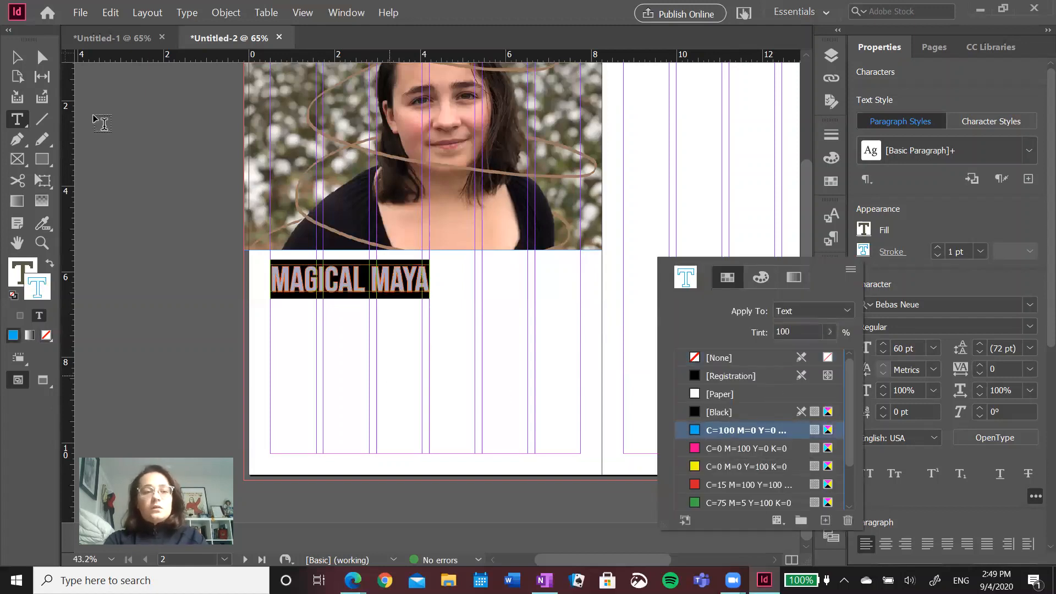
left_click(15, 58)
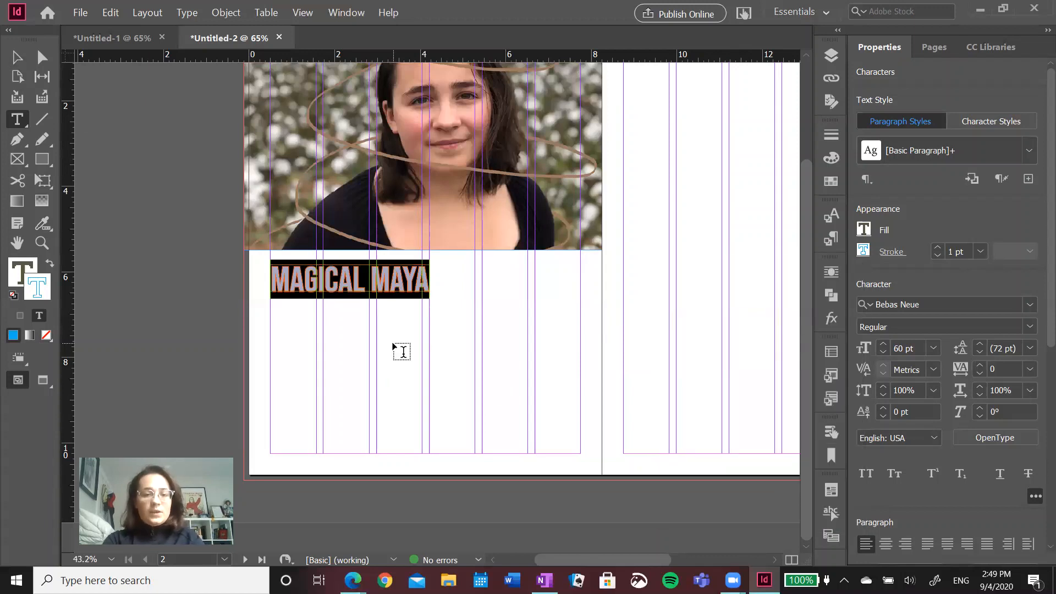
left_click(14, 57)
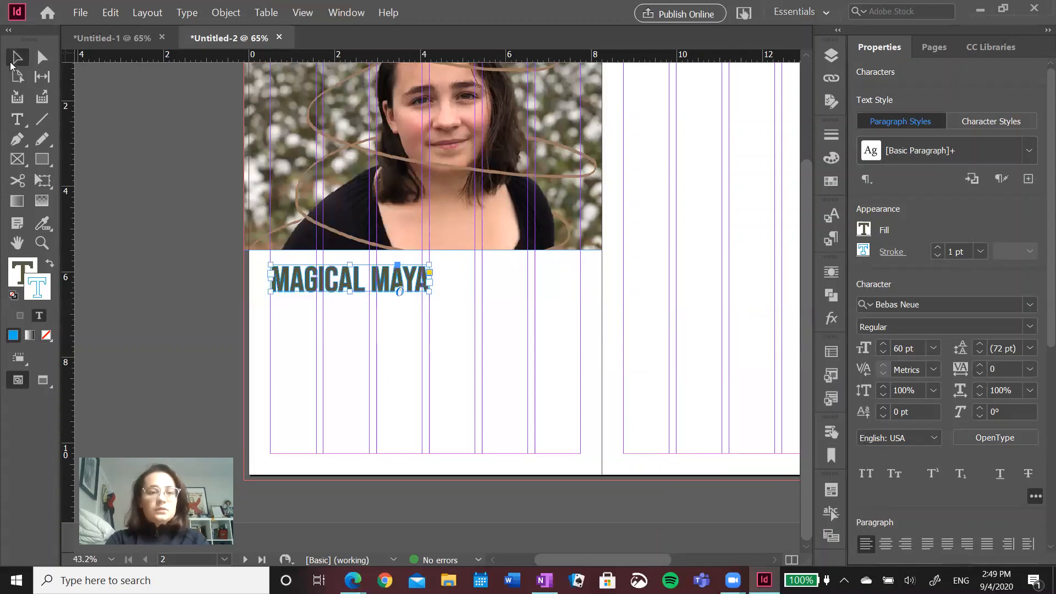
left_click(374, 352)
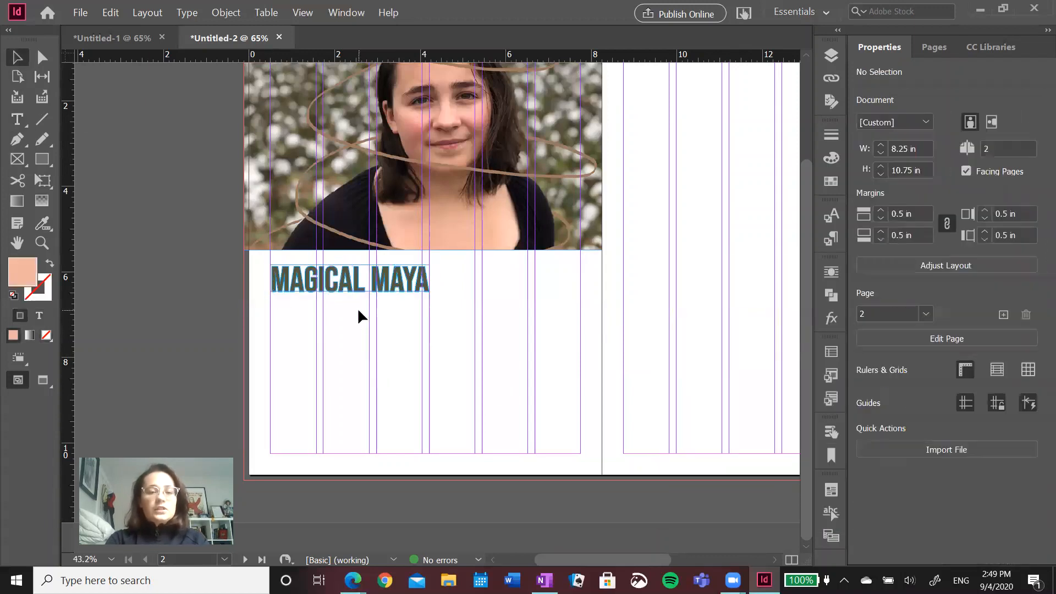
Set the heading text's stroke back to None and dismiss the antivirus notification.
triple_click(381, 284)
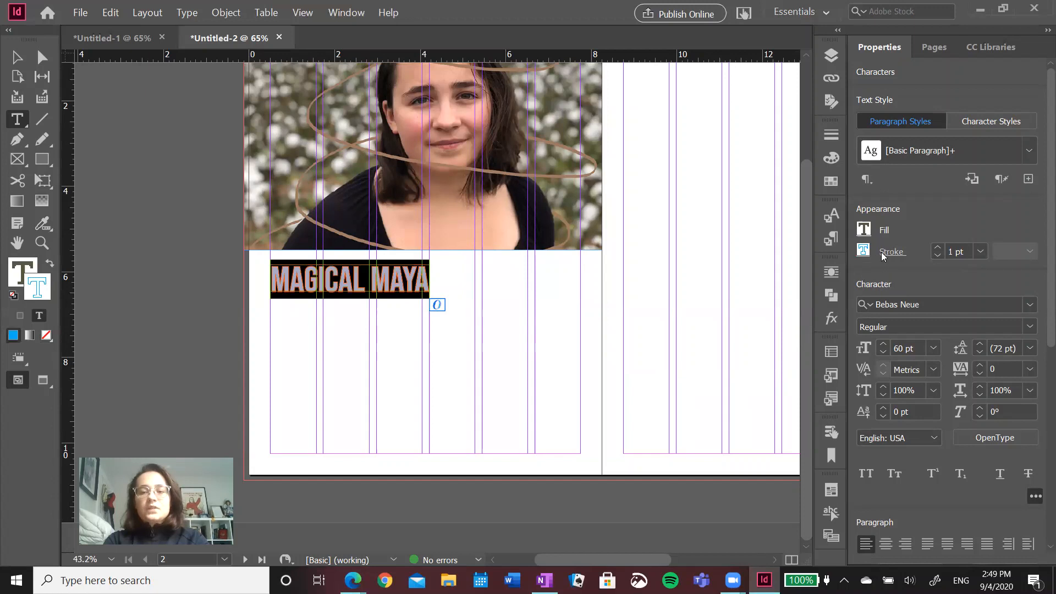
left_click(873, 252)
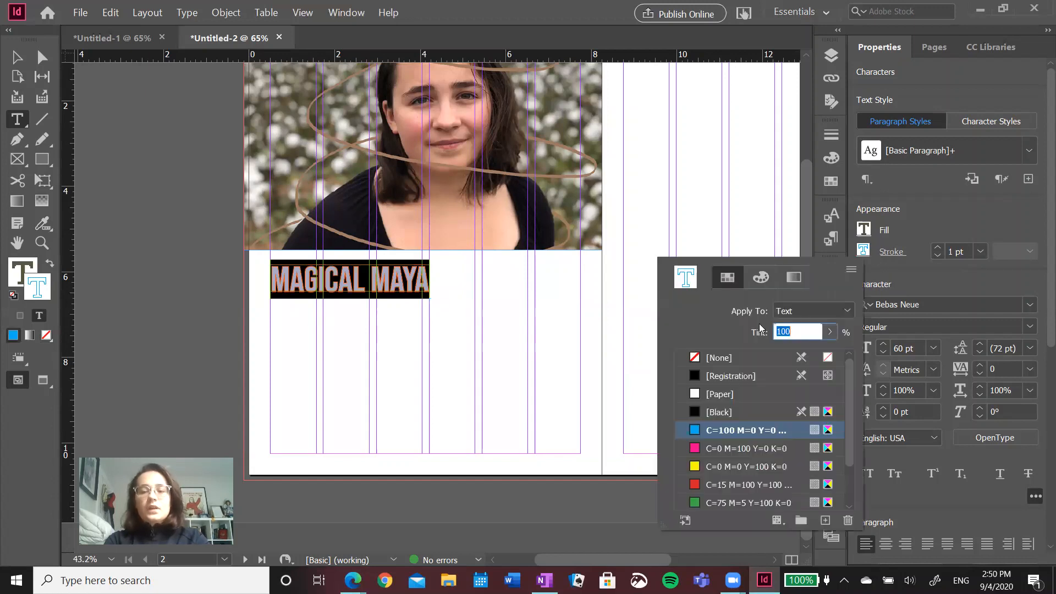
left_click(714, 363)
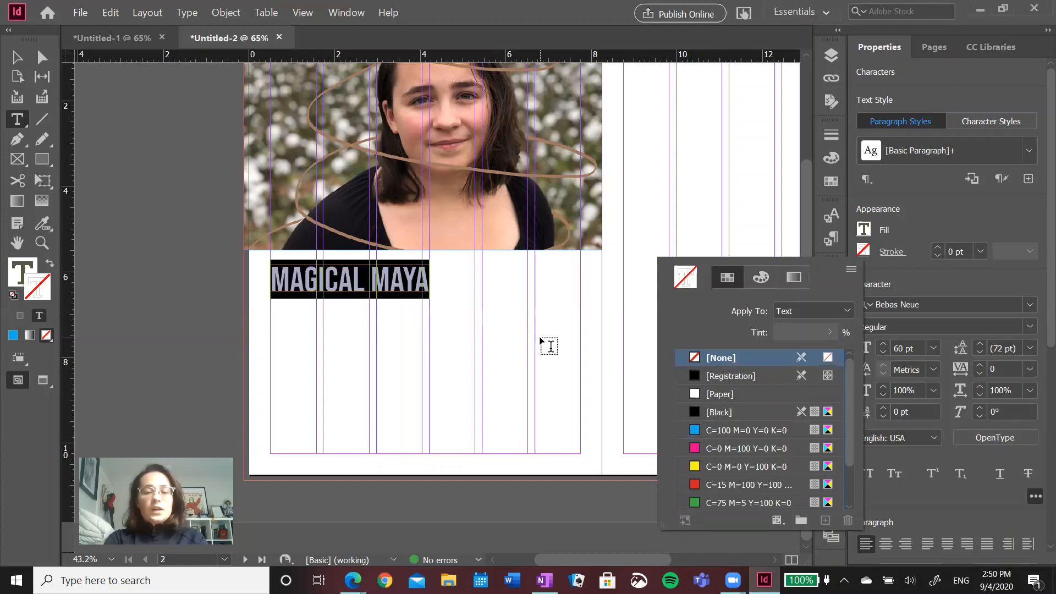
left_click(709, 358)
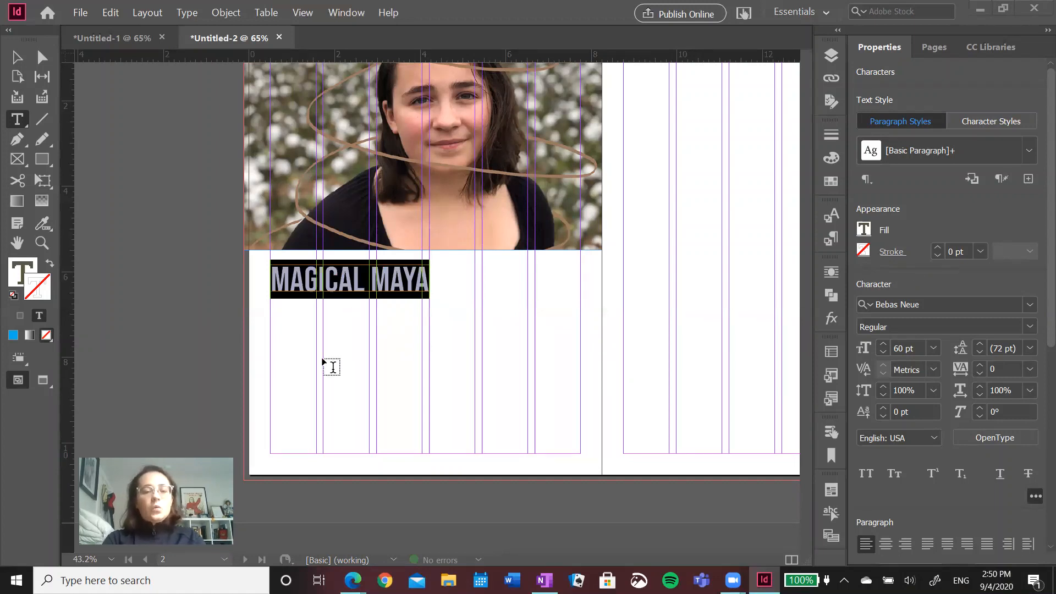
key("Escape")
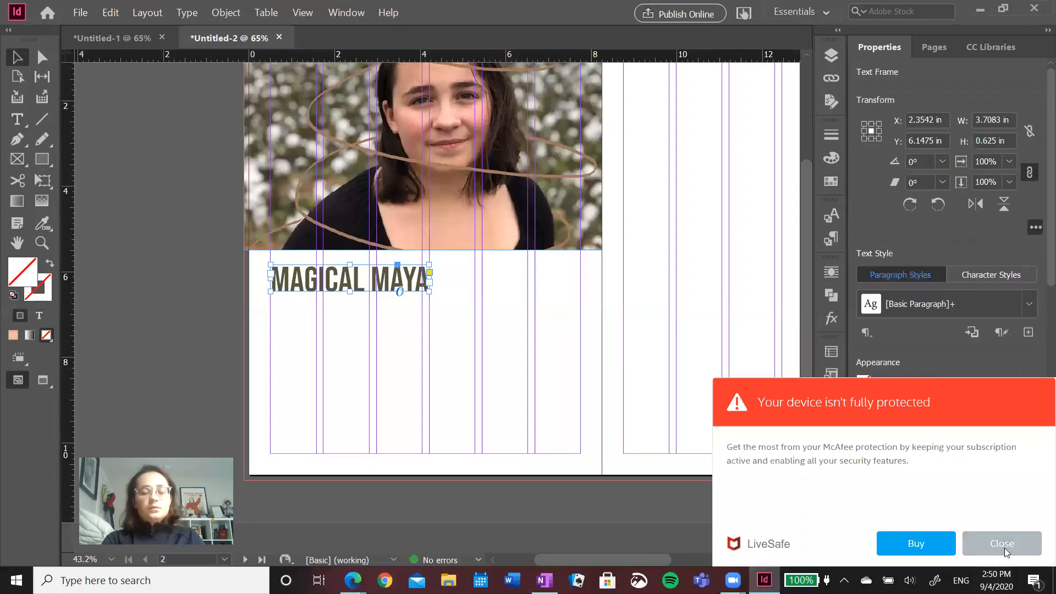
left_click(1003, 546)
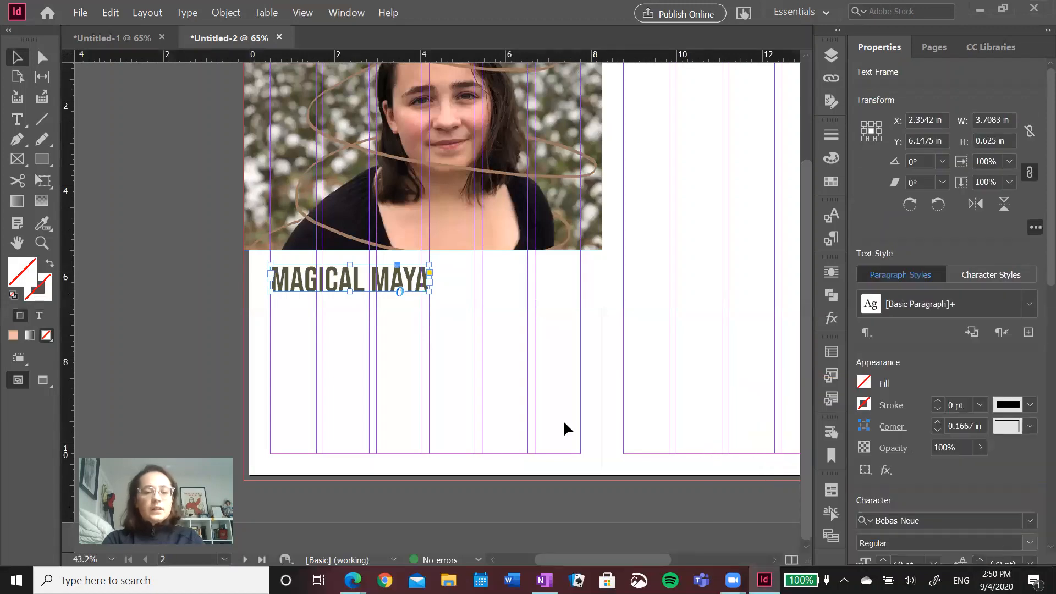
Draw a text frame across the first two columns below the heading, down to the bottom margin, and fill it with placeholder text.
left_click(276, 342)
left_click(17, 119)
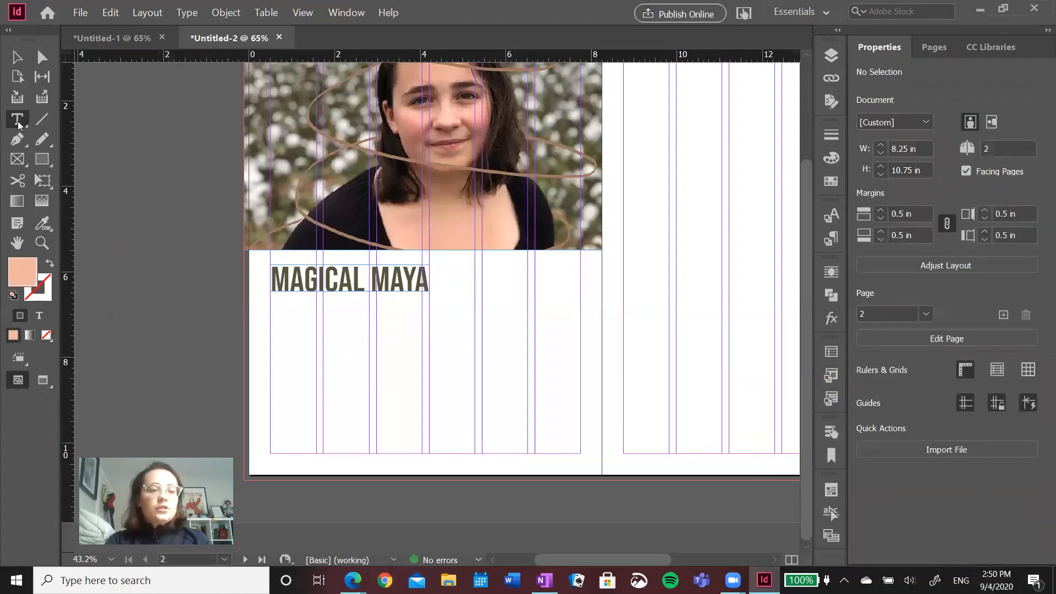
left_click_drag(270, 322, 370, 454)
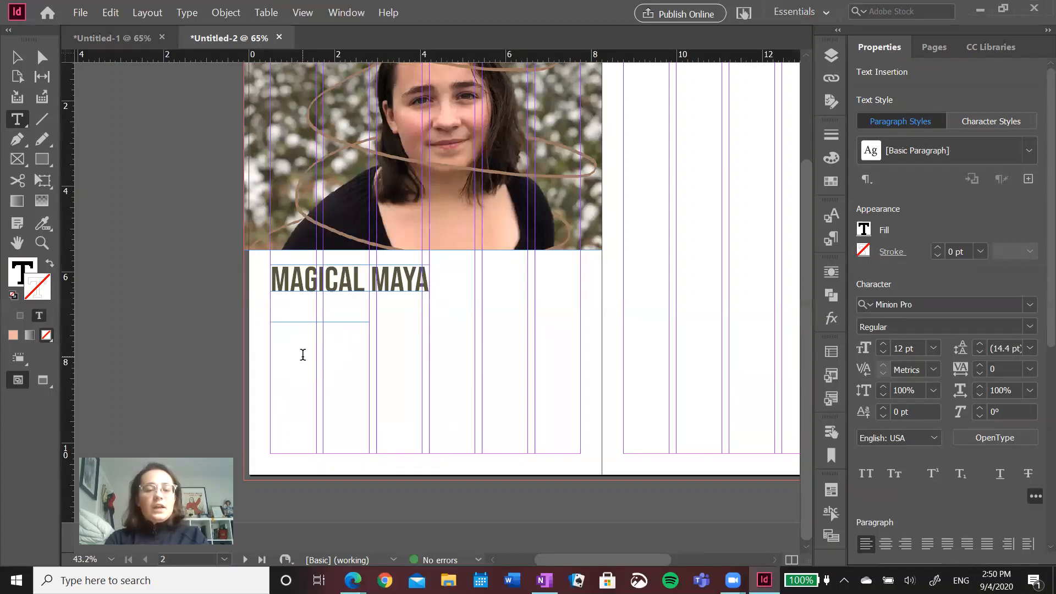
left_click(186, 12)
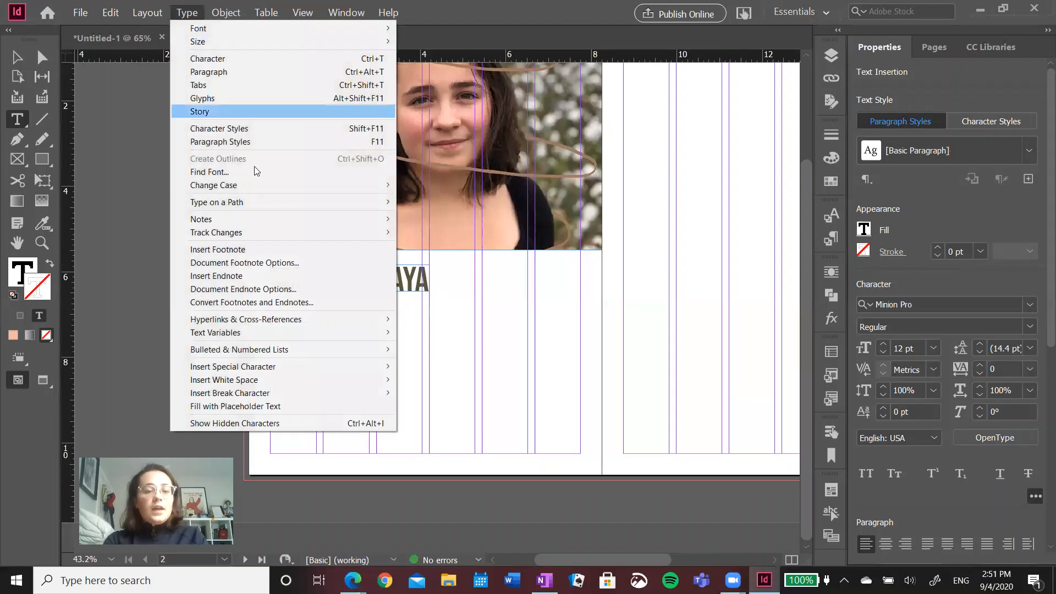
left_click(275, 407)
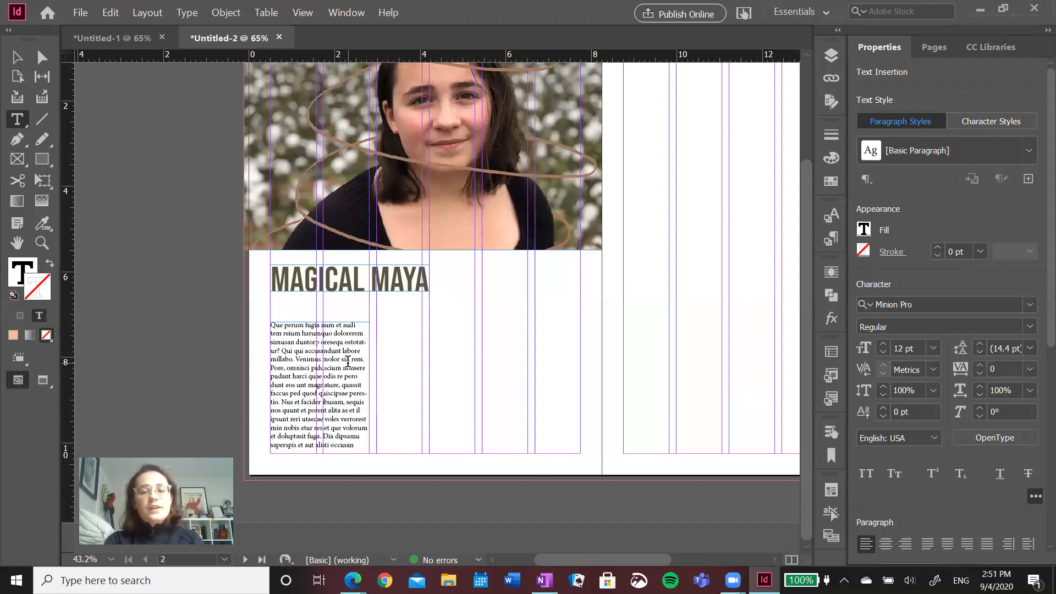
Try justifying the body text with the last line aligned left, and restore its left alignment.
left_click(13, 63)
scroll(940, 490, "down", 8)
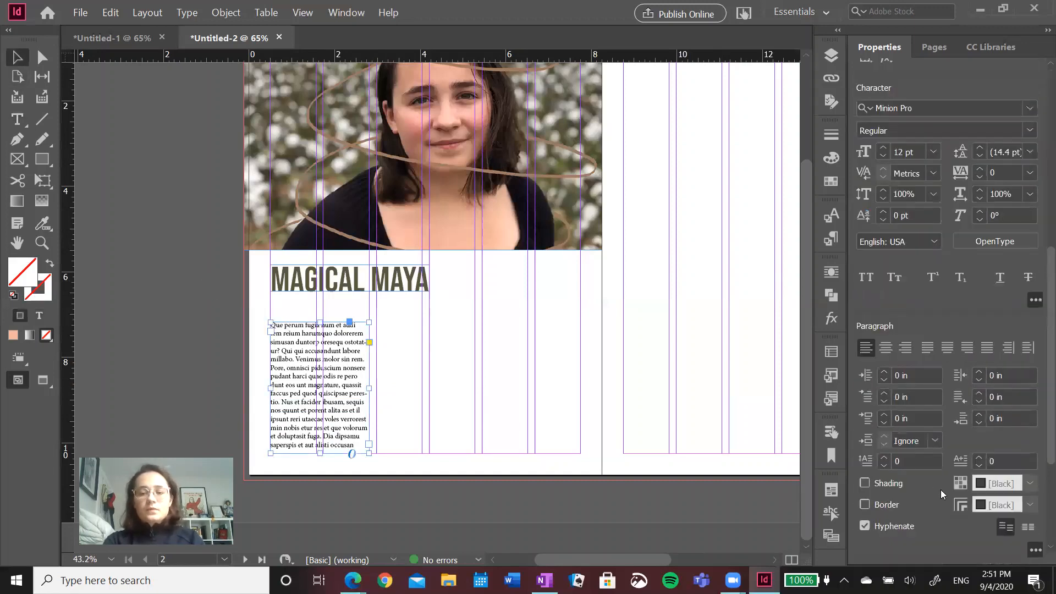
scroll(940, 489, "down", 3)
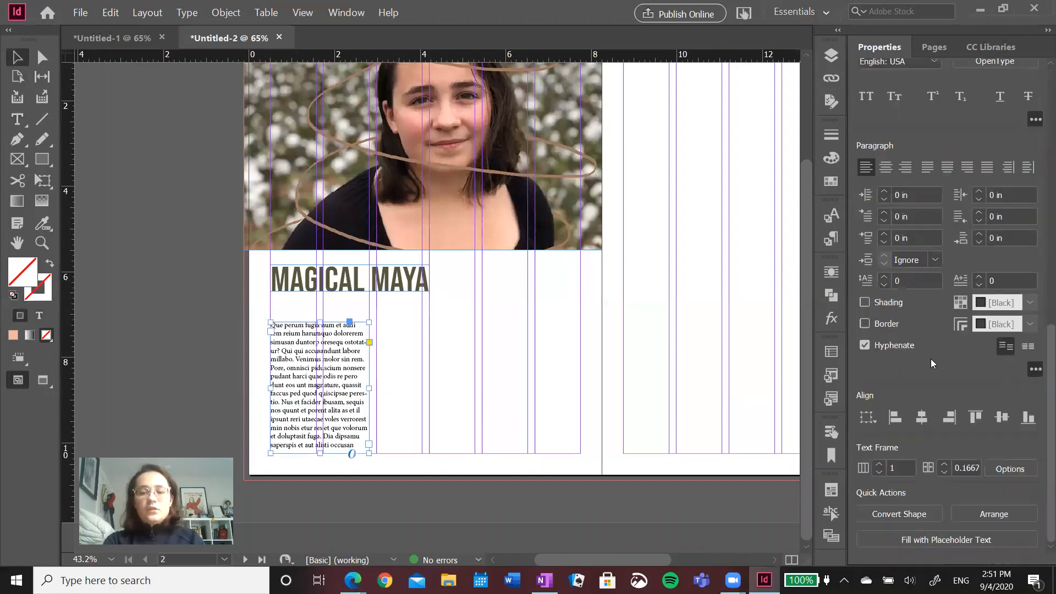
left_click(928, 170)
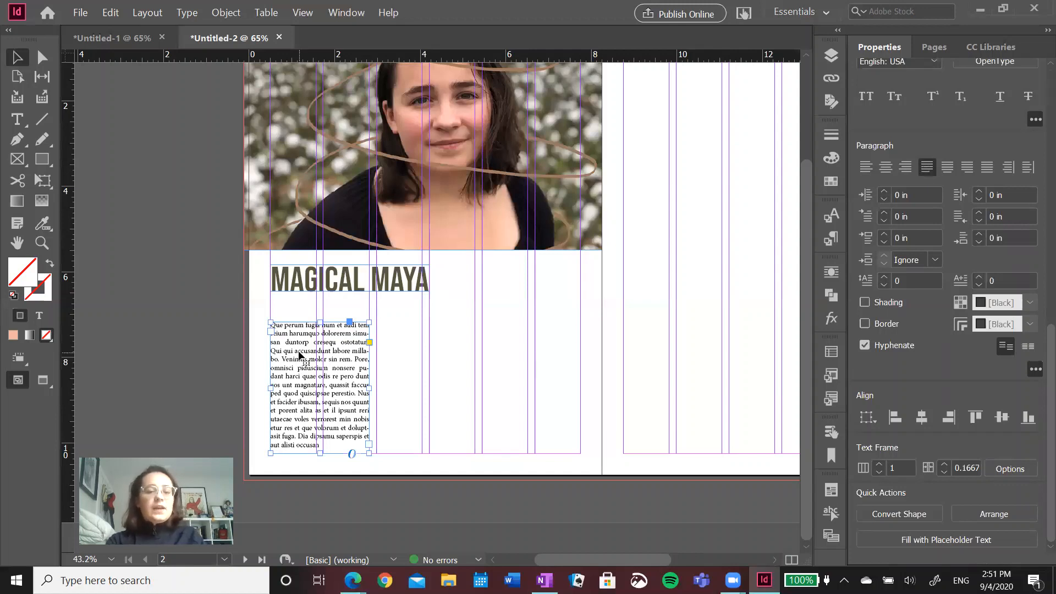
left_click(866, 167)
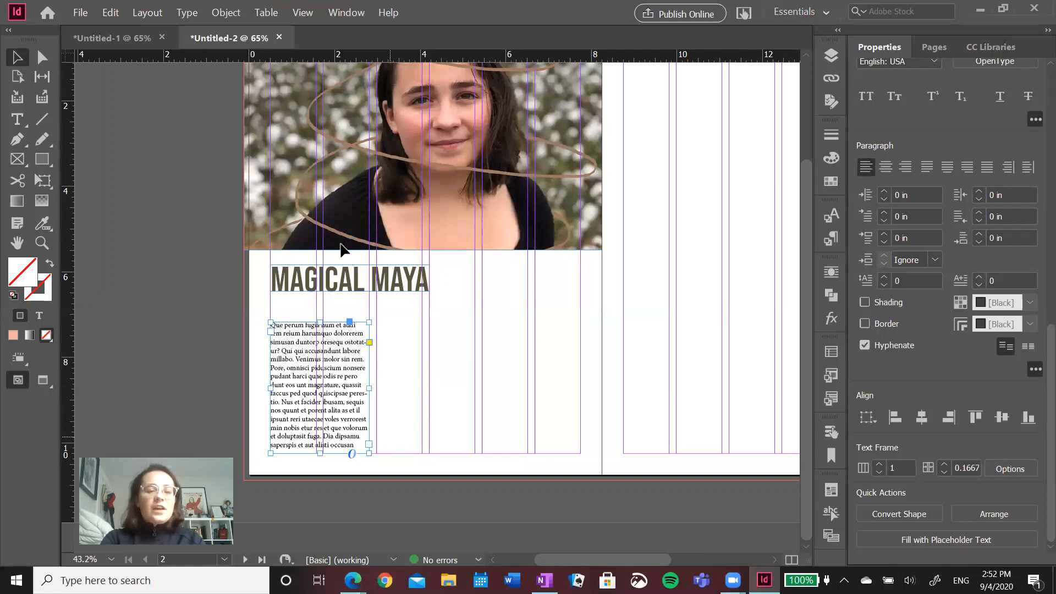
Draw a second text frame from mid third to mid fifth column beside the body text, and thread the first frame into it.
left_click(17, 122)
left_click_drag(400, 322, 505, 418)
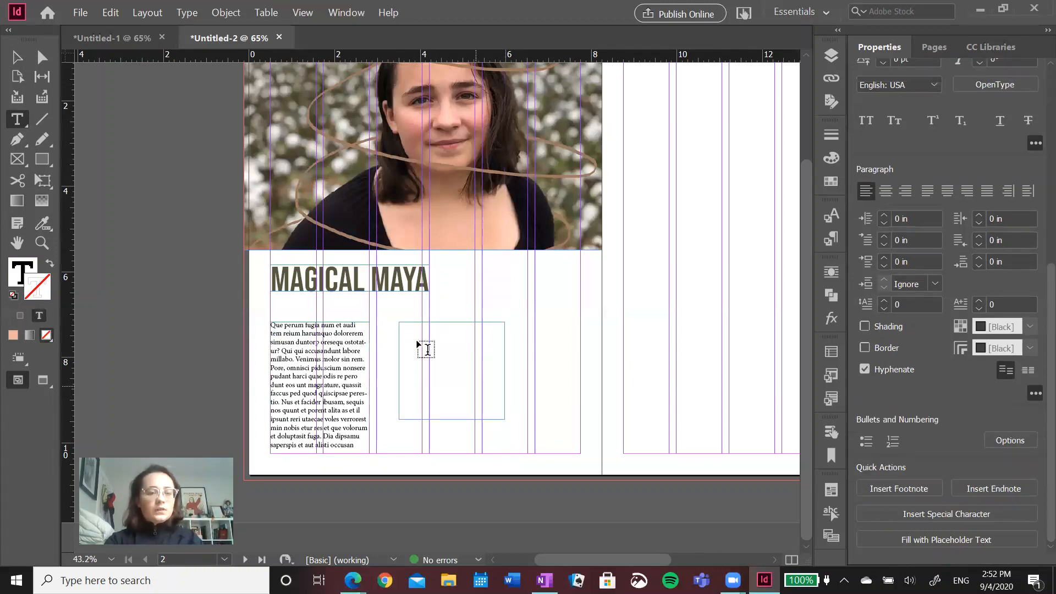
left_click(17, 57)
left_click(463, 345)
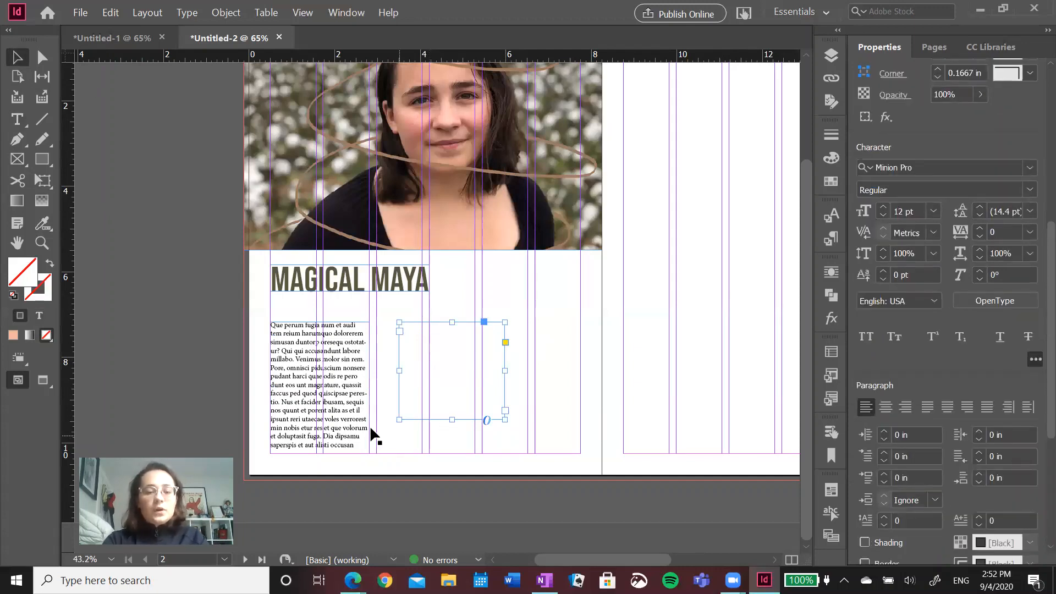
left_click(355, 428)
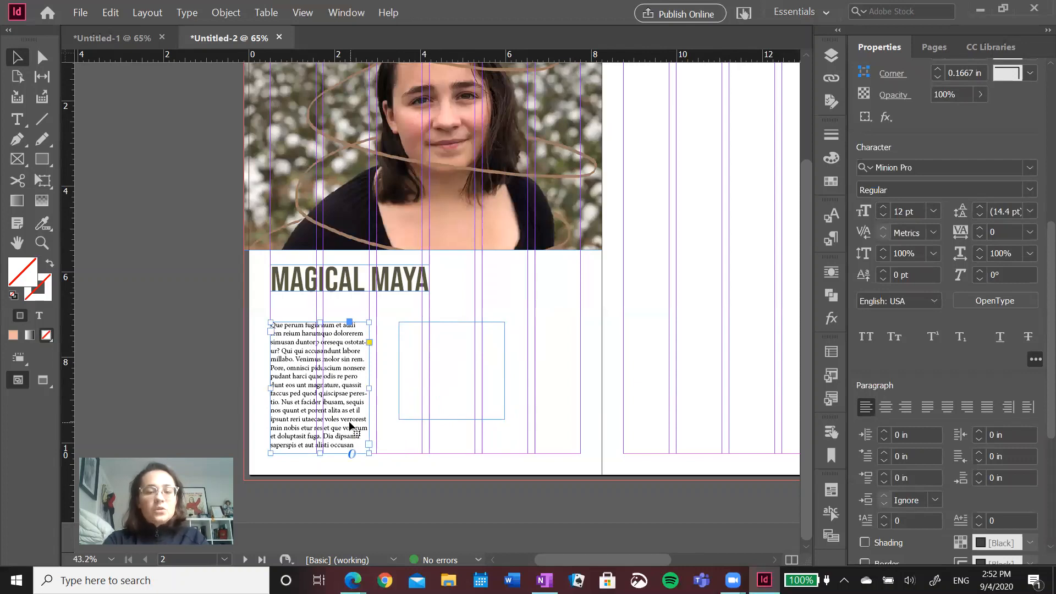
left_click(370, 446)
left_click(413, 343)
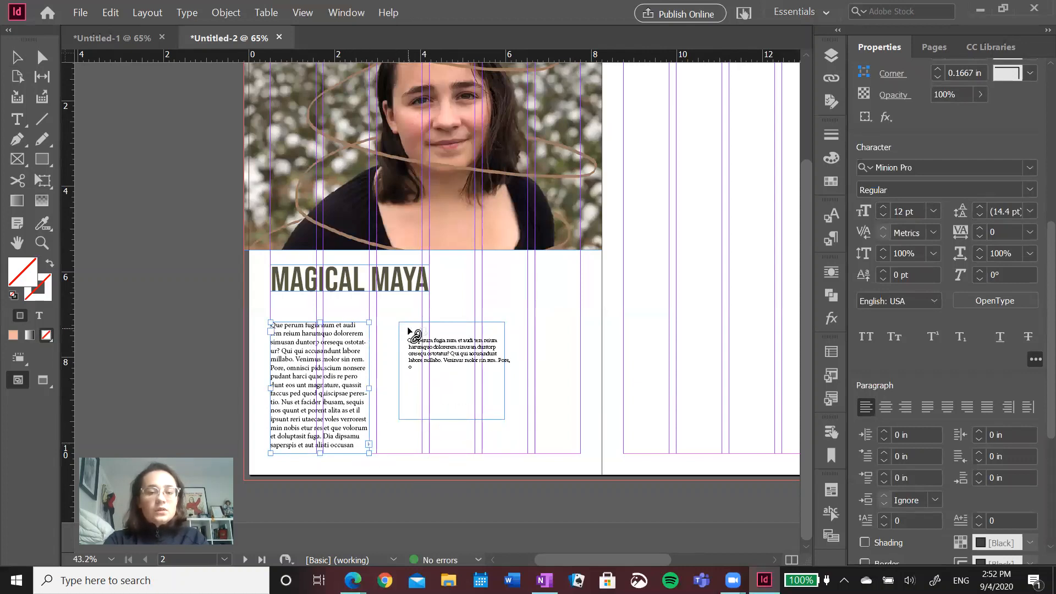
key("ctrl+z")
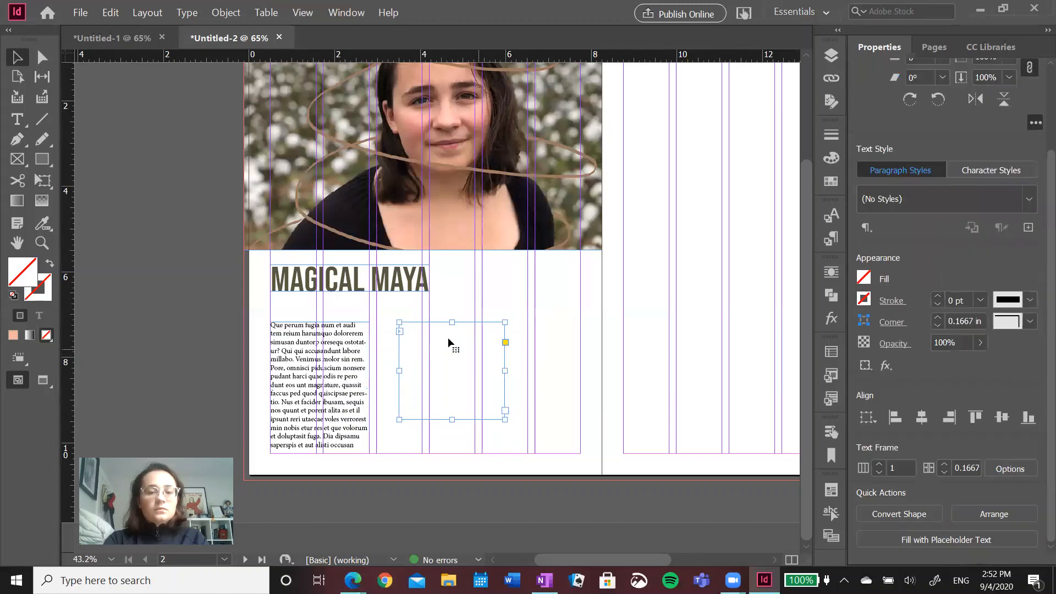
Add another threaded text frame in the sixth column of the same page, extending down to the bottom margin.
left_click(400, 331)
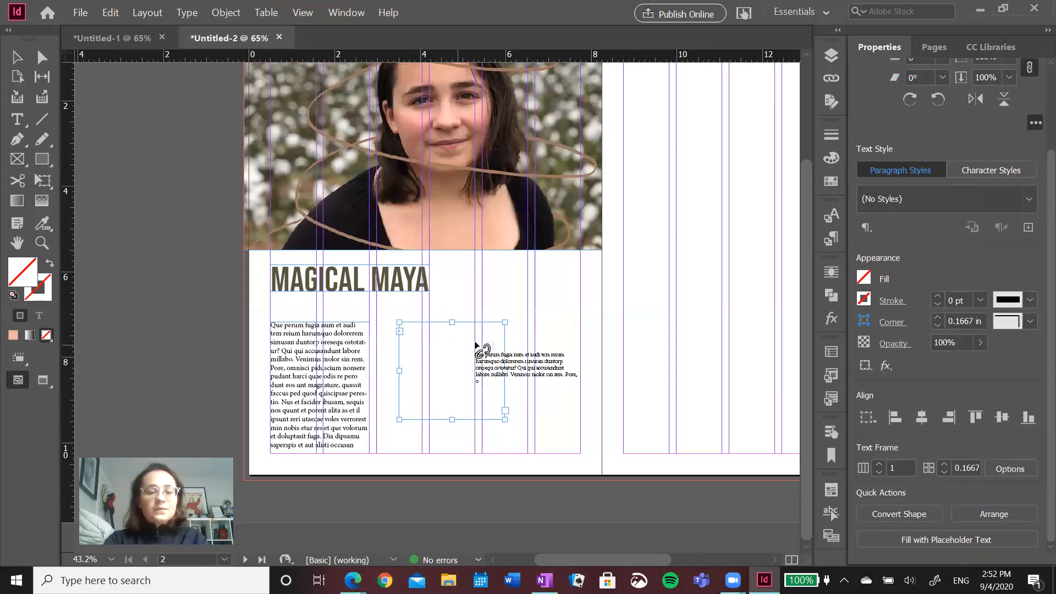
left_click_drag(534, 348, 581, 453)
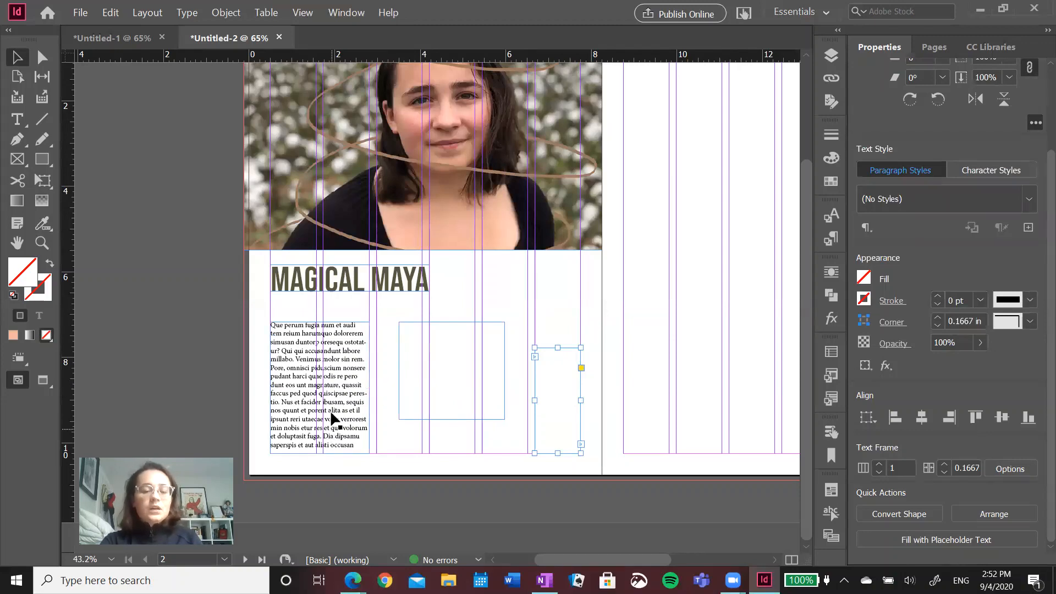
Fill the body text story with more placeholder text so it flows through the threaded frames.
double_click(345, 425)
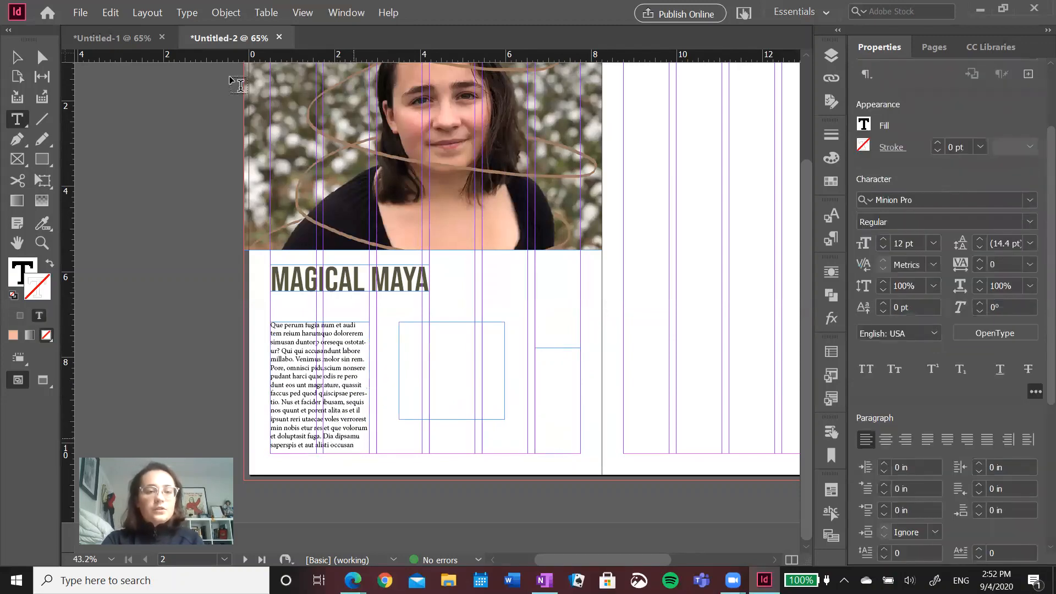
left_click(190, 13)
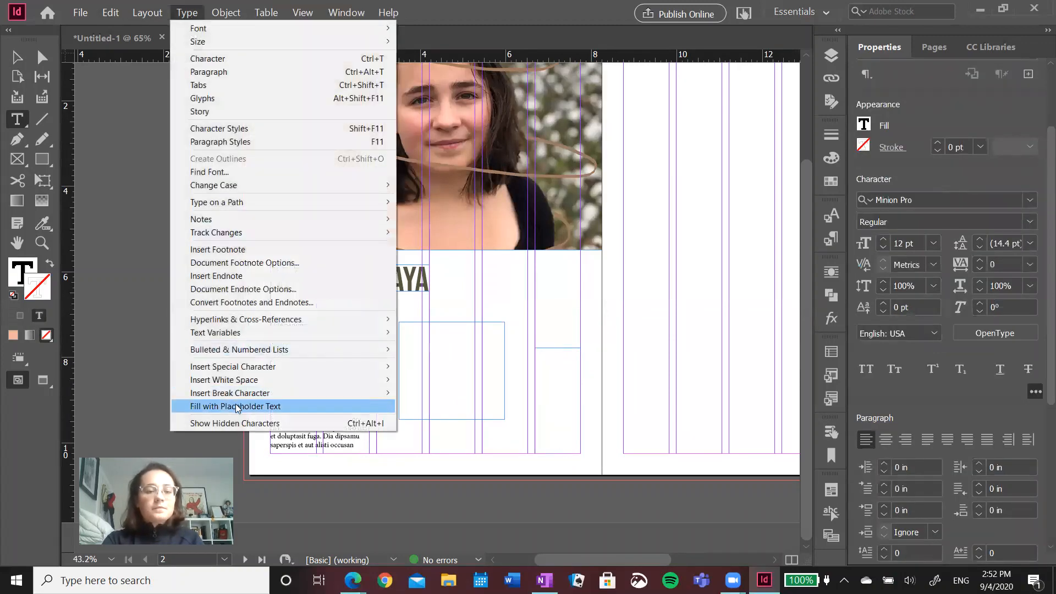
left_click(243, 407)
left_click(468, 413)
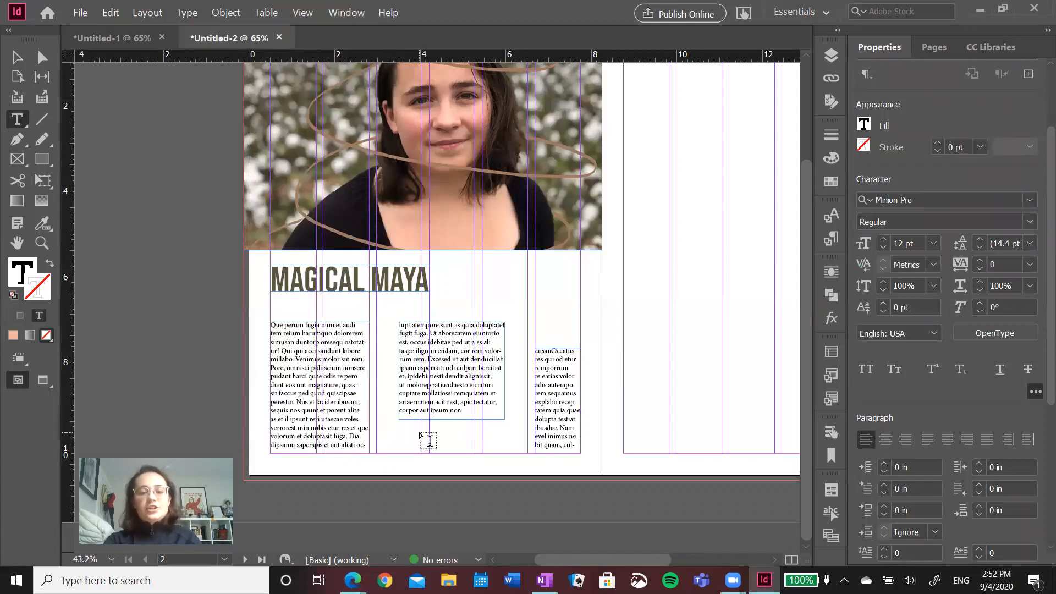
Delete the second and third threaded text frames, keeping only the first body text frame.
left_click(17, 57)
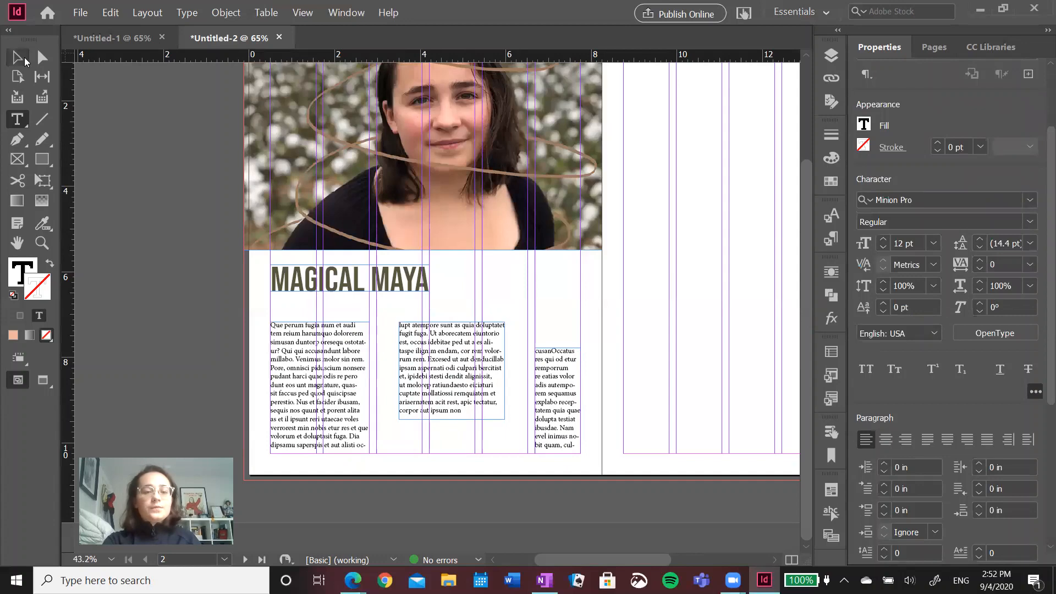
key("Delete")
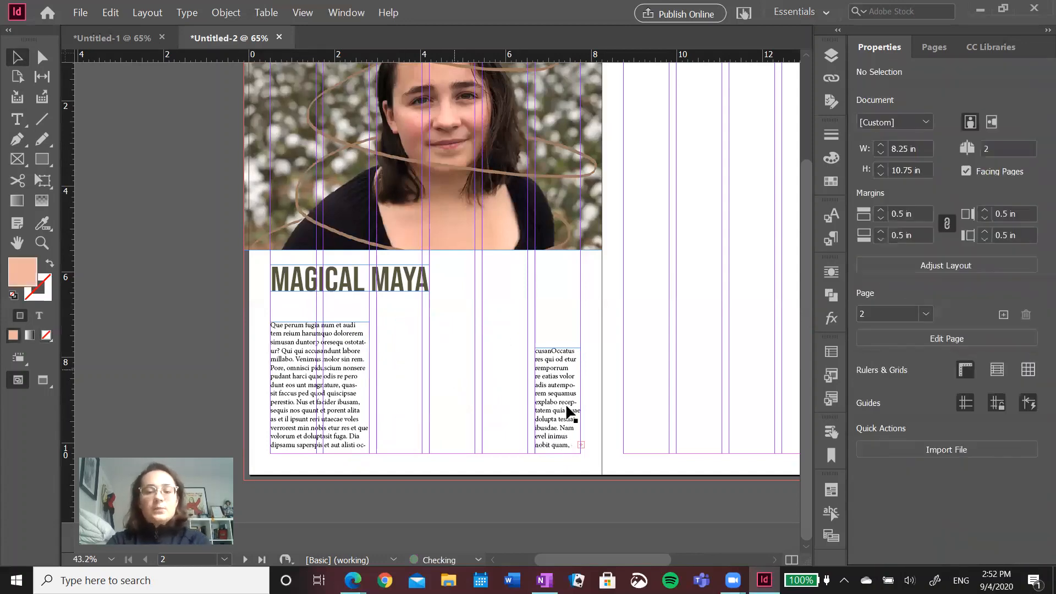
key("Delete")
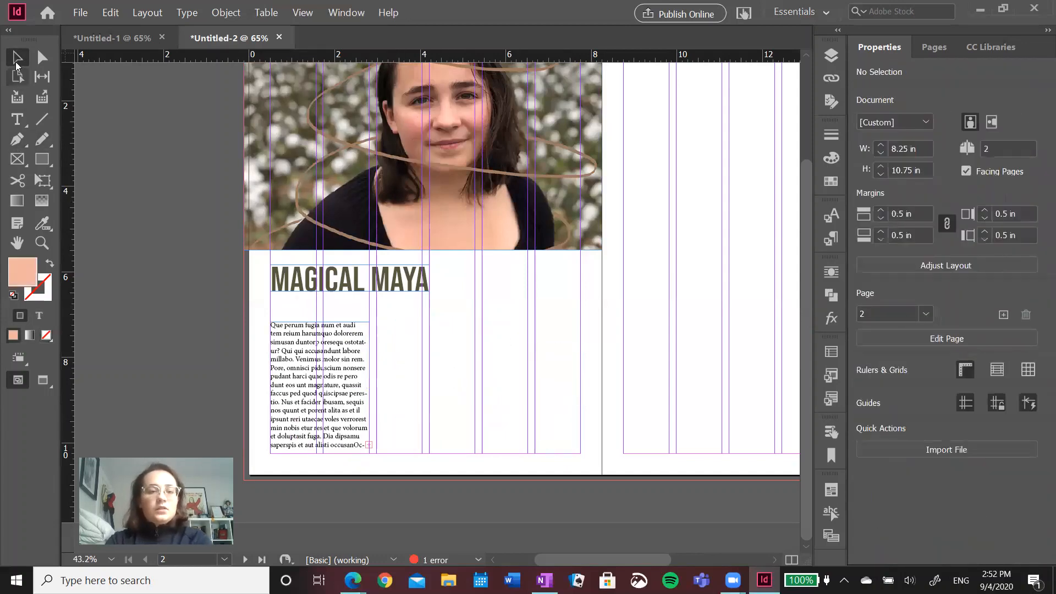
Flow the first frame's overset text into a new frame spanning the third and fourth columns, matching the first frame's height.
left_click(337, 435)
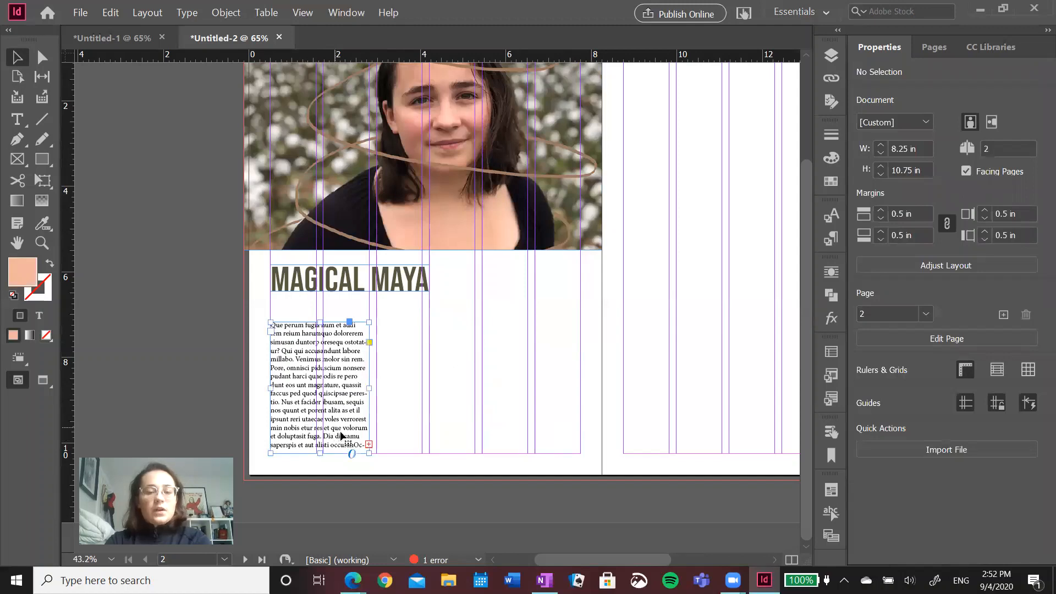
left_click(368, 445)
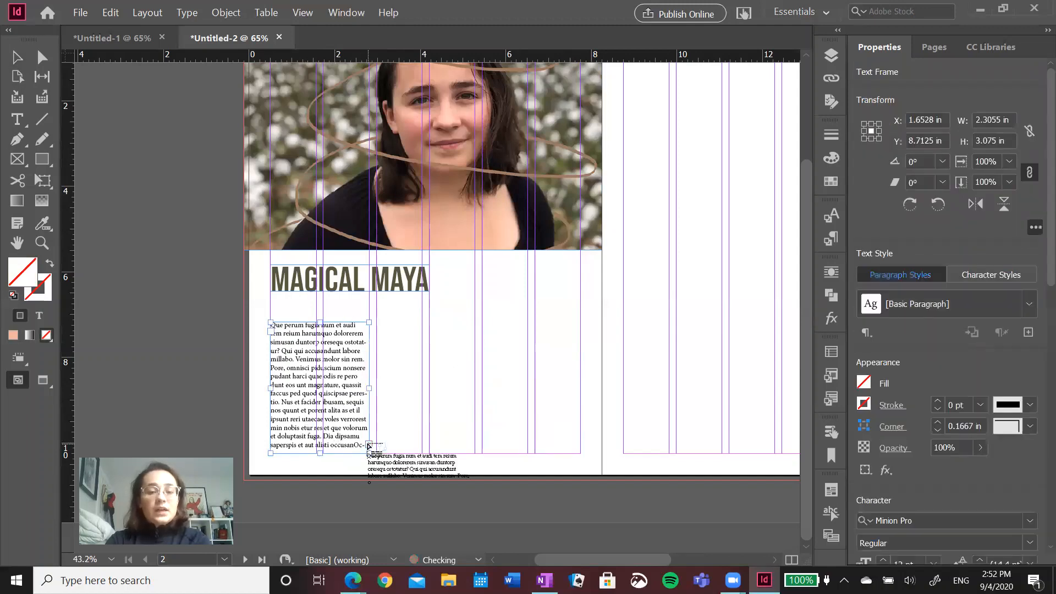
left_click(406, 377)
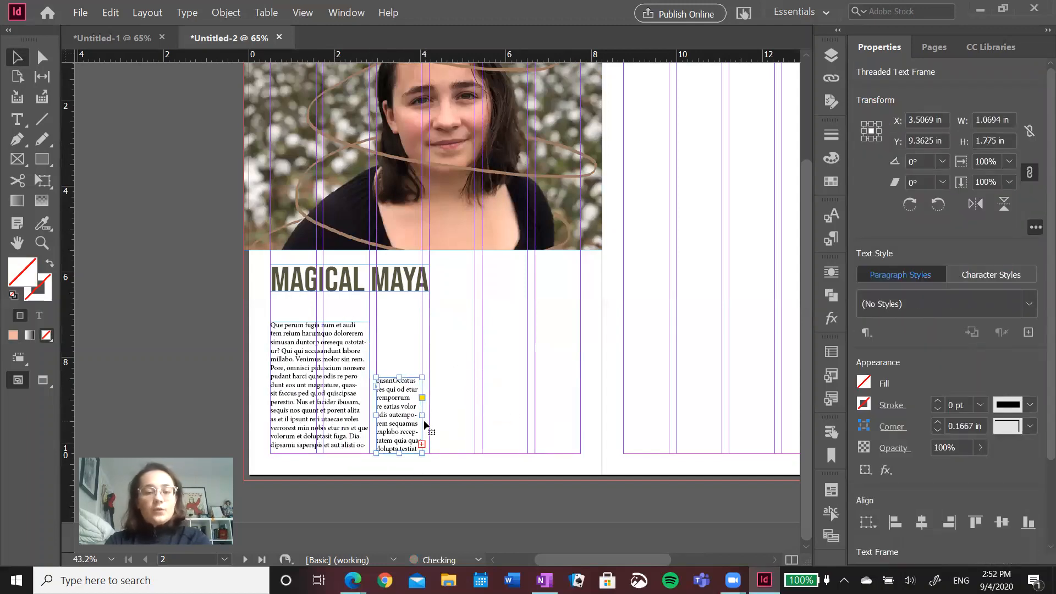
left_click_drag(423, 421, 472, 423)
left_click_drag(420, 378, 419, 325)
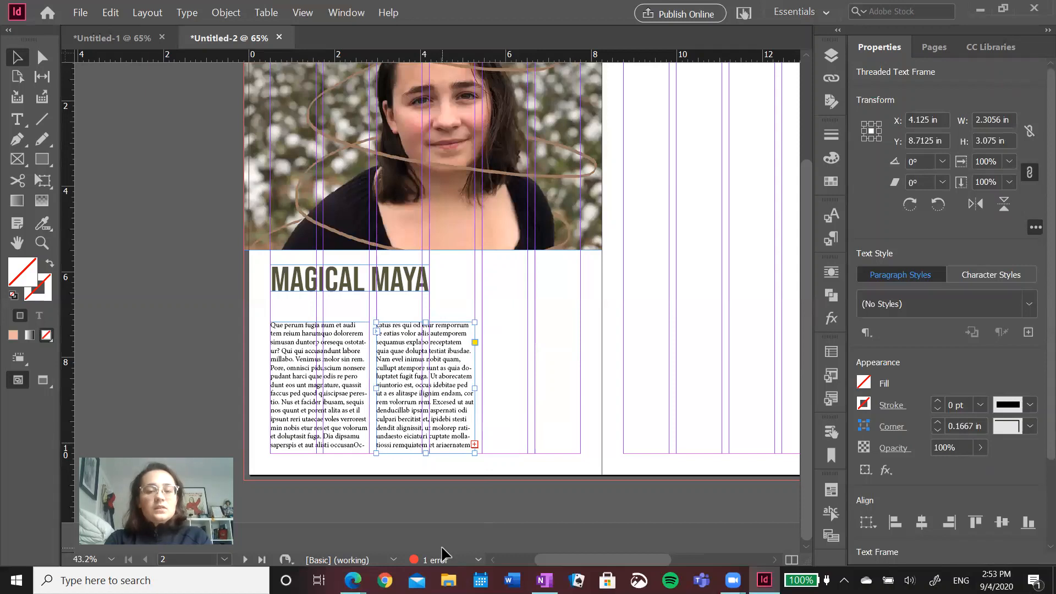
Expand the overset text error in the Preflight list and go to the text frame that causes it.
left_click(423, 157)
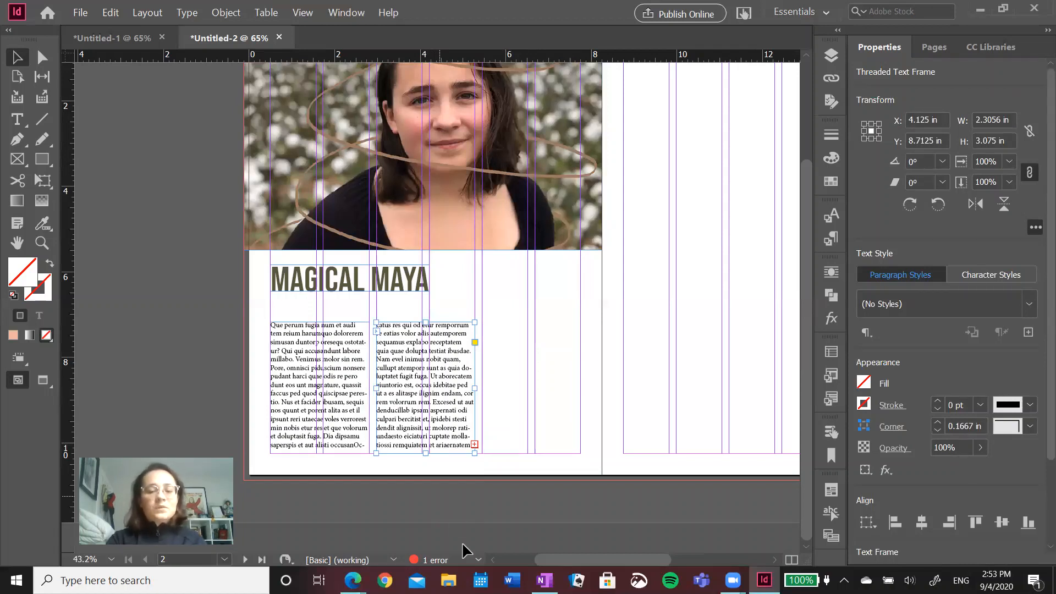
double_click(449, 561)
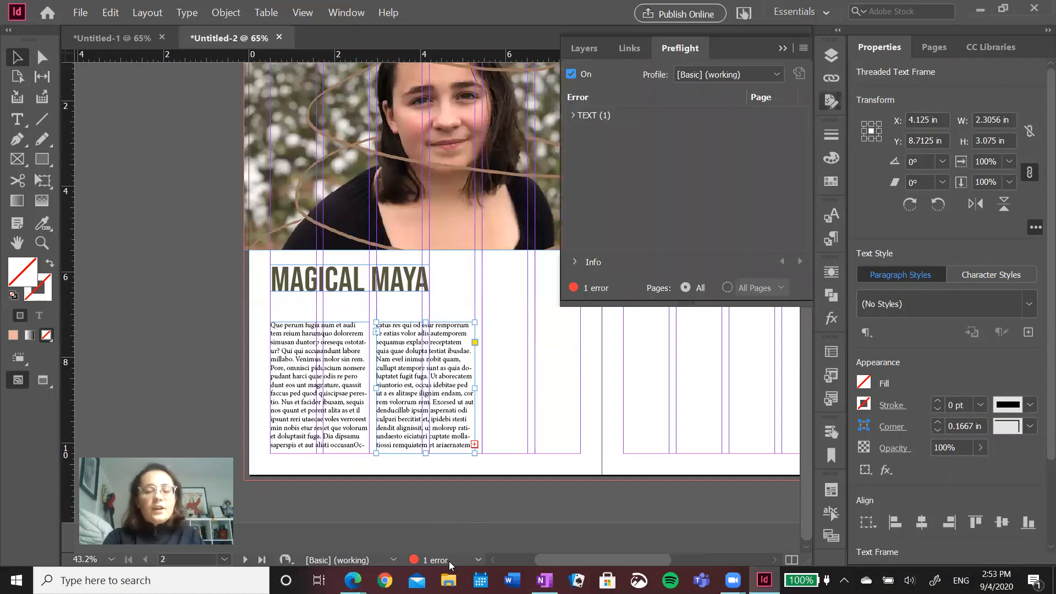
double_click(605, 116)
left_click(612, 133)
double_click(612, 133)
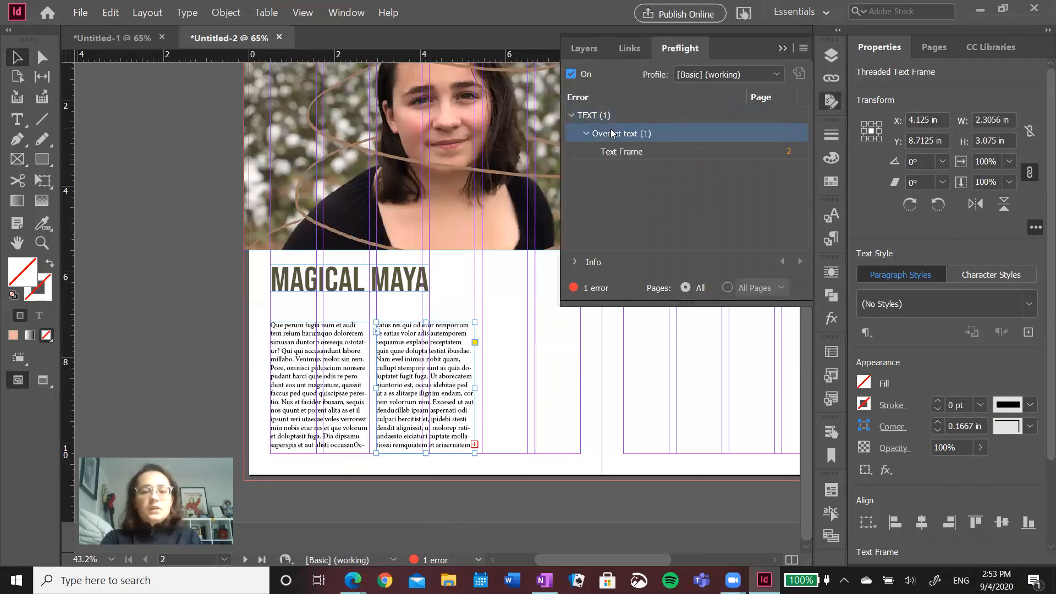
double_click(617, 152)
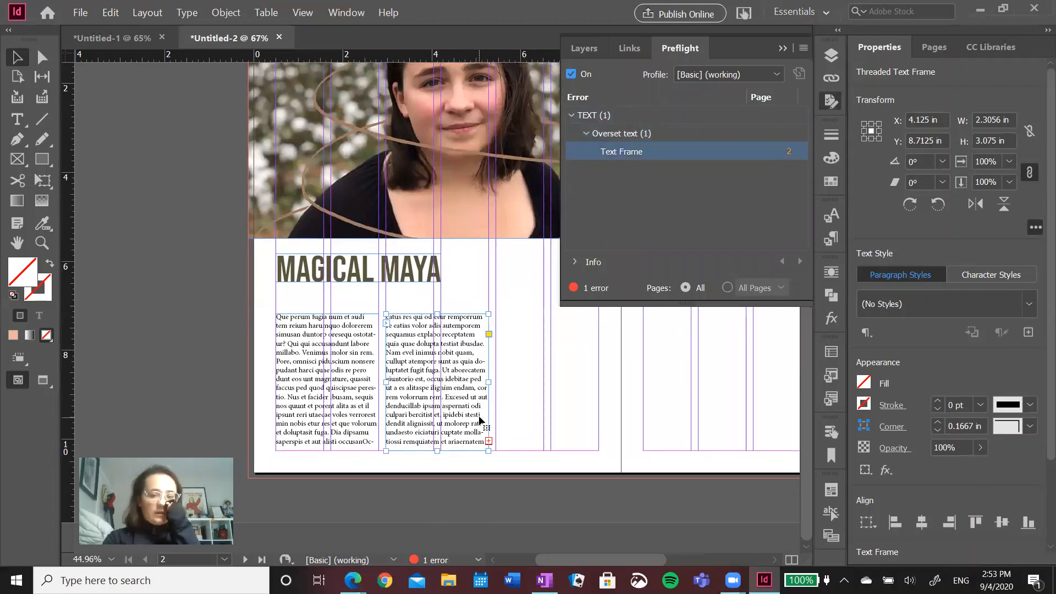
Thread the overset text into a third frame spanning the fifth and sixth columns at the same height as the others, and close Preflight.
left_click(488, 441)
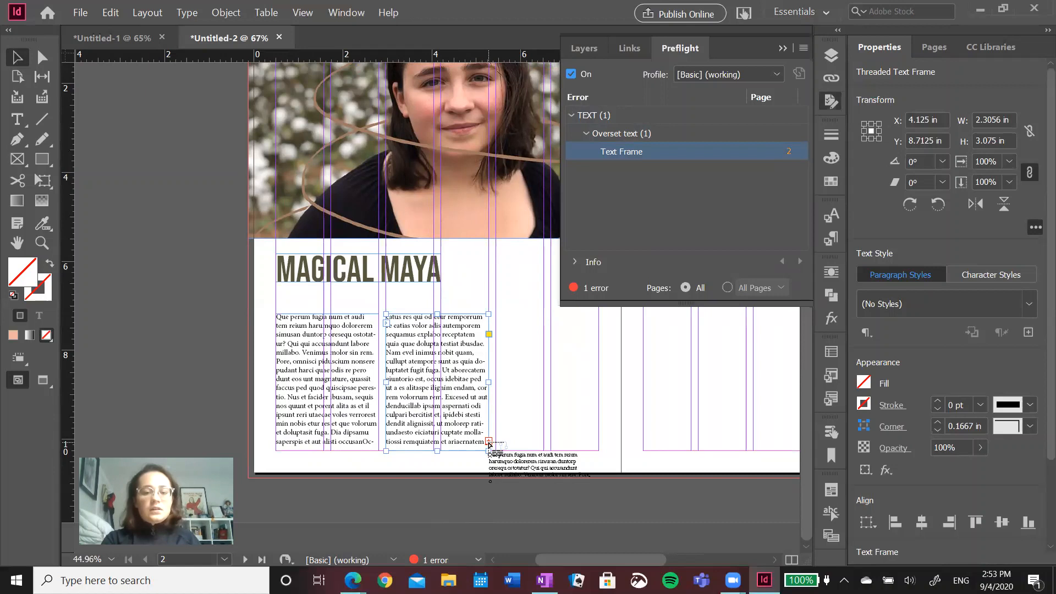
left_click(522, 399)
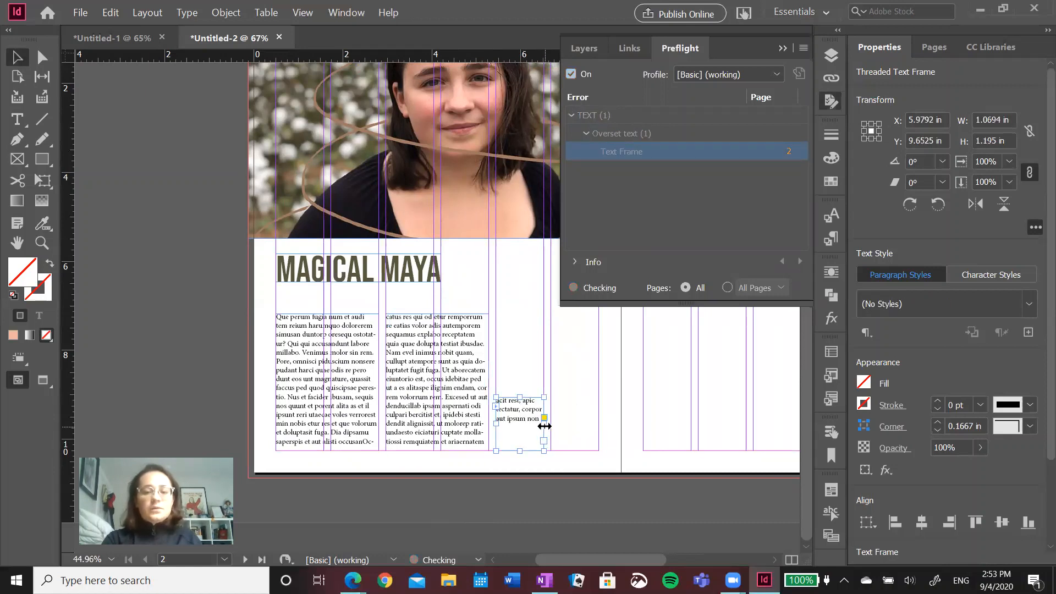
left_click_drag(545, 426, 599, 426)
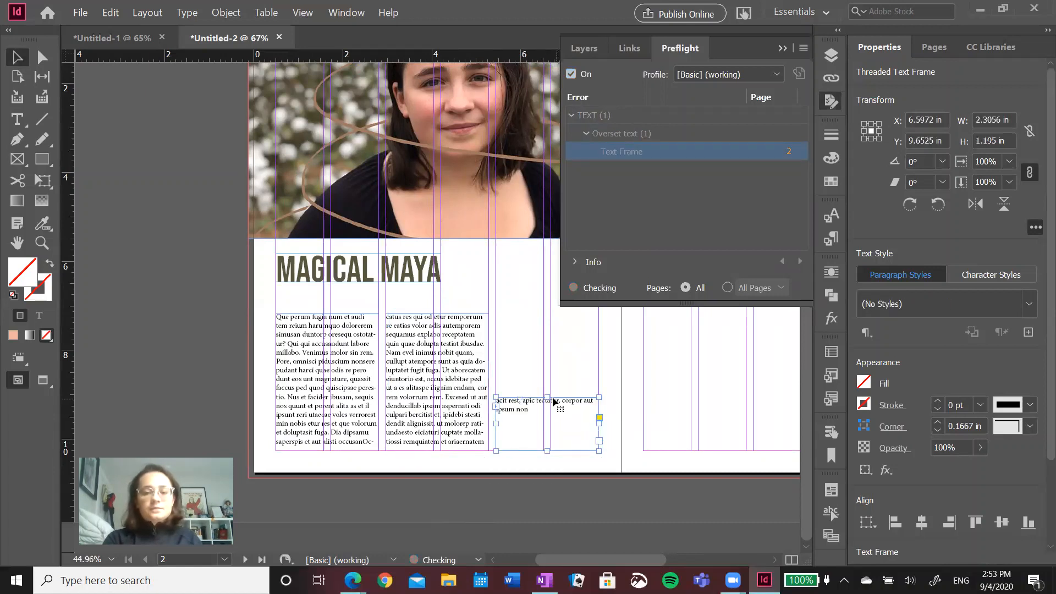
left_click_drag(547, 397, 544, 315)
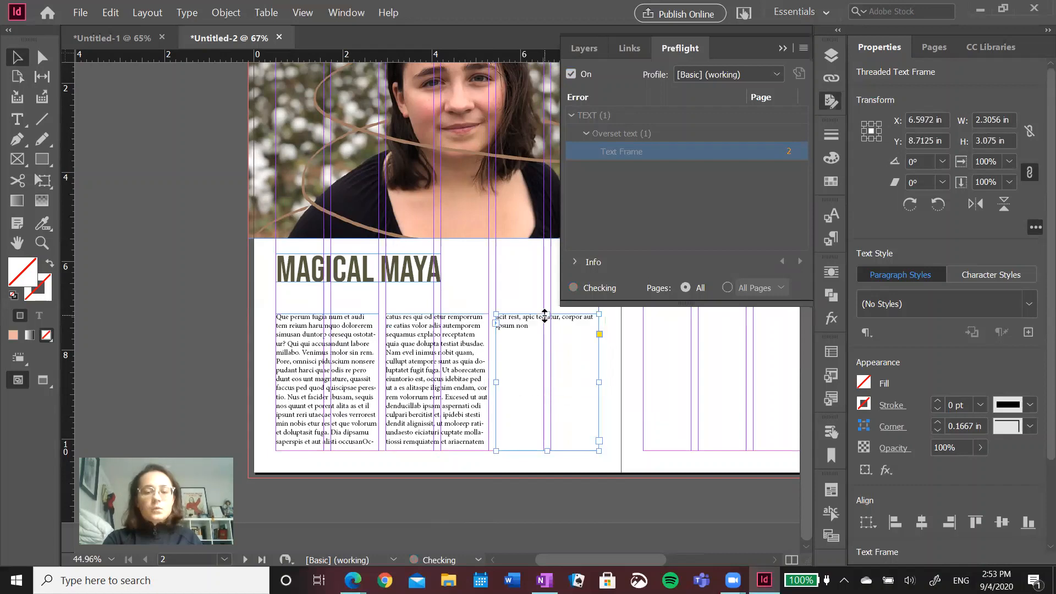
left_click(832, 98)
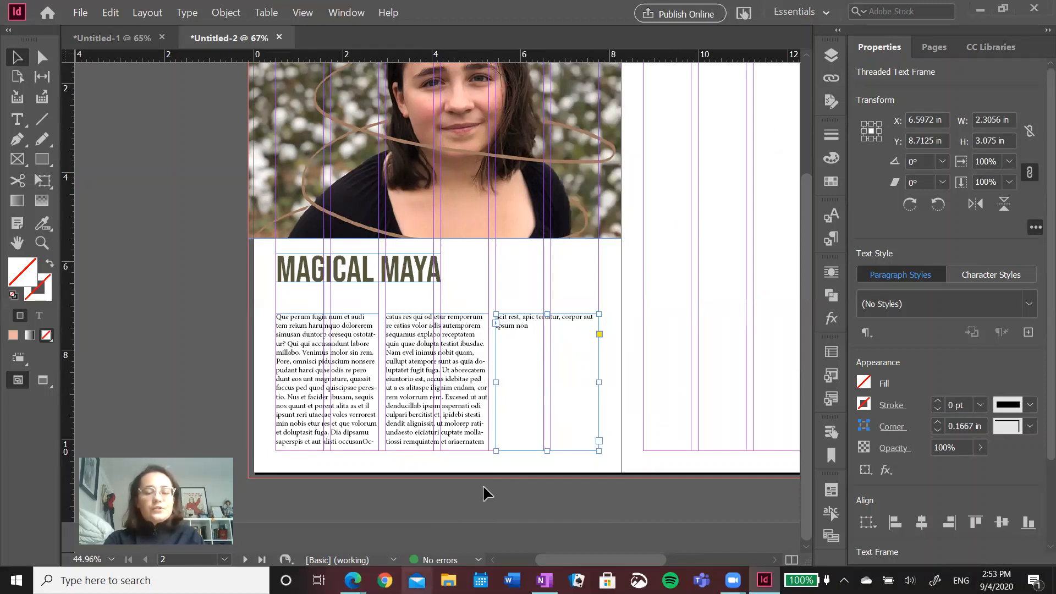
left_click(640, 409)
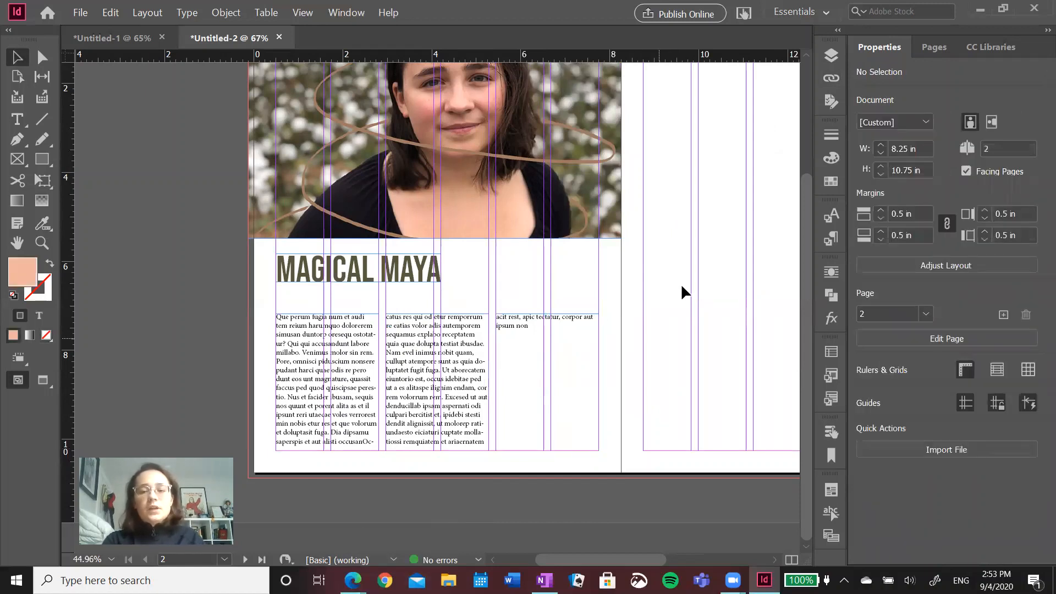
Set all the threaded body text to the Apple Garamond font at 9 pt.
left_click_drag(805, 336, 809, 271)
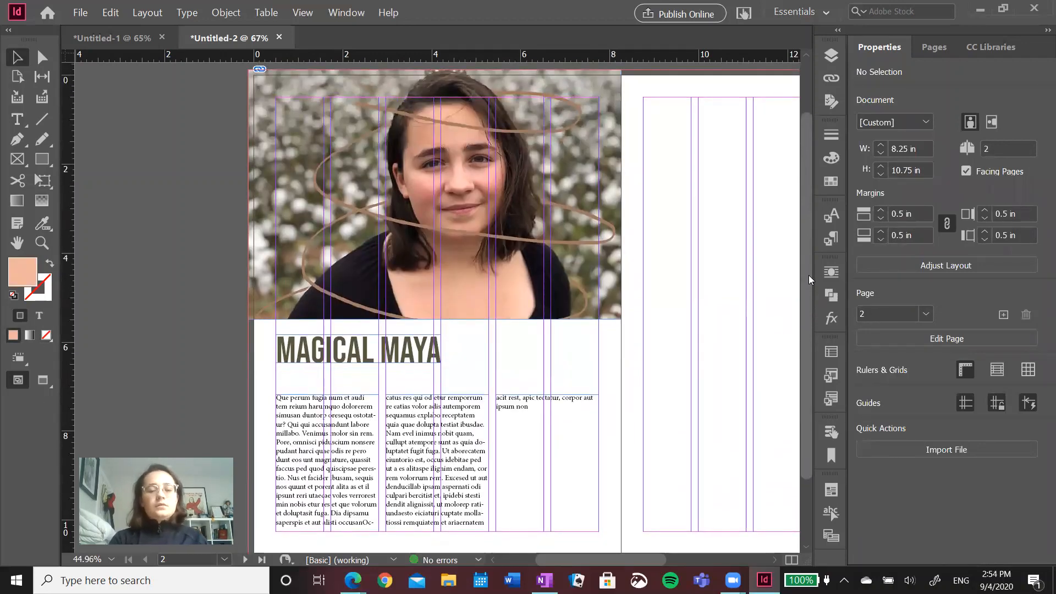
double_click(298, 471)
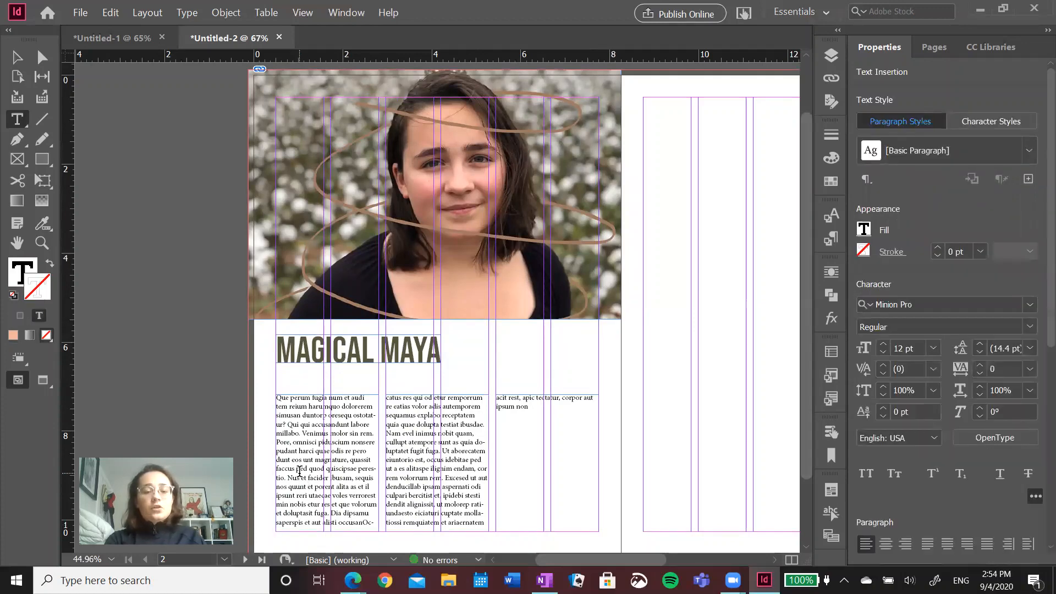
key("ctrl+a")
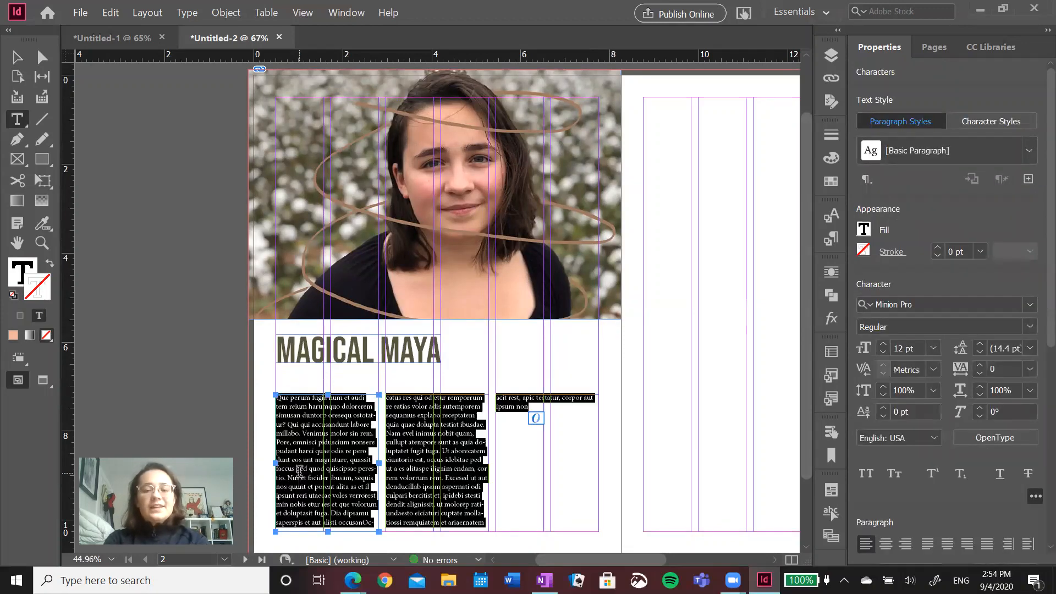
left_click(951, 299)
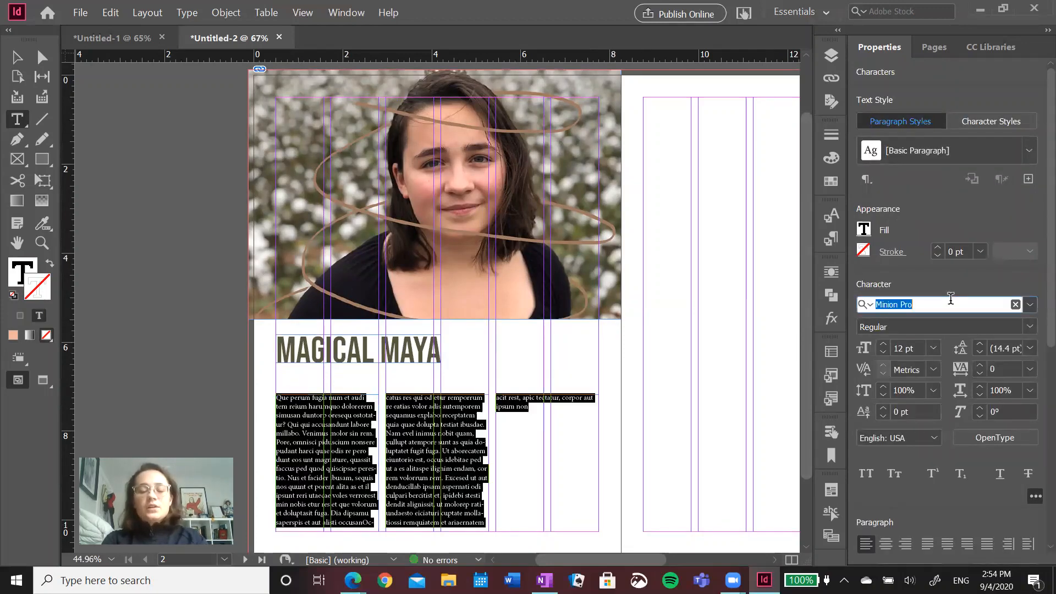
type("apple")
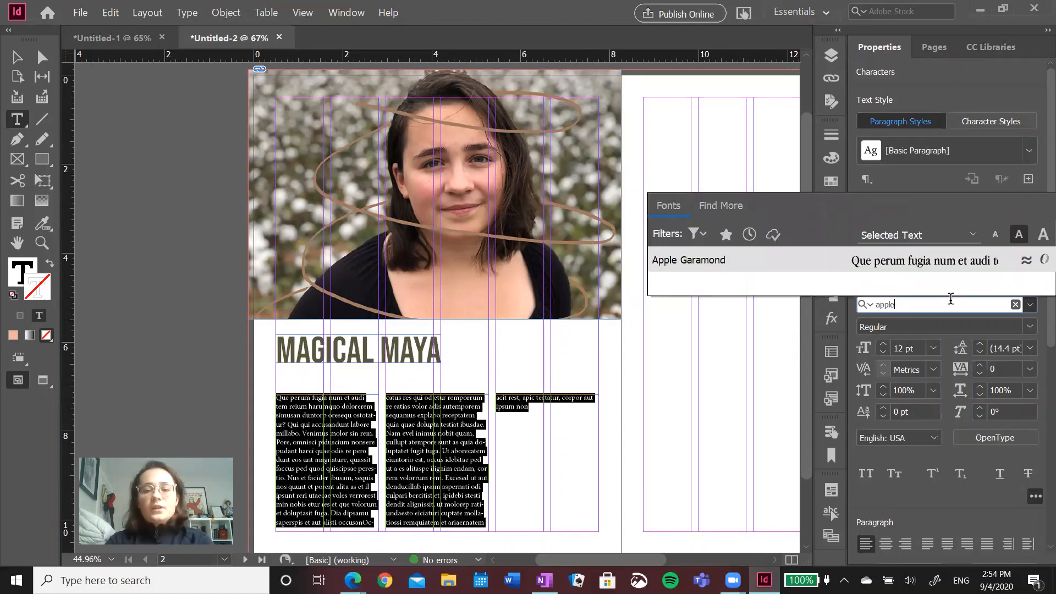
left_click(777, 260)
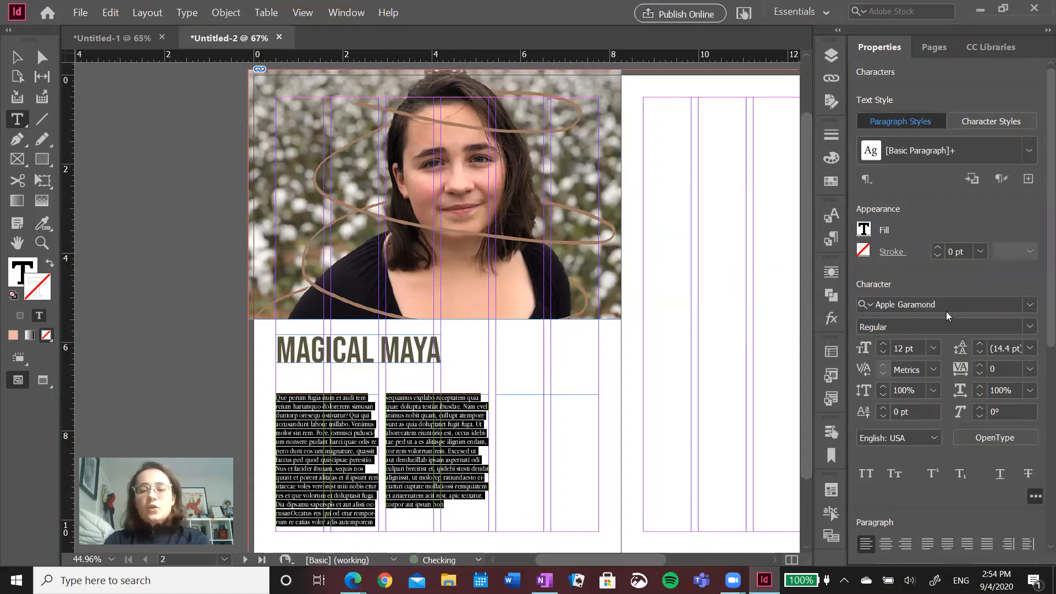
left_click(886, 352)
left_click(885, 352)
left_click(885, 352)
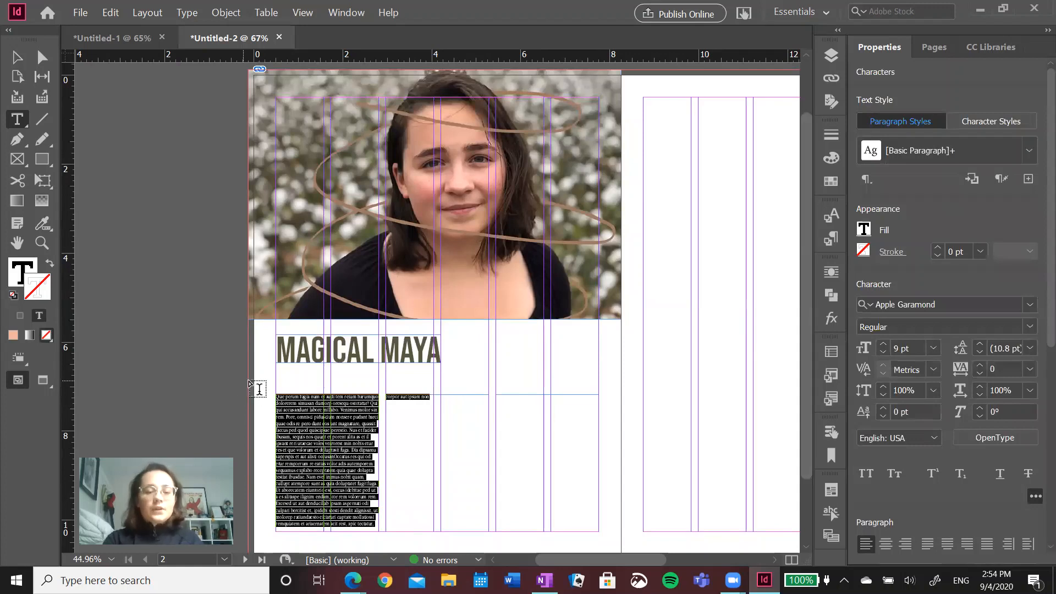
Give all the body text a first-line indent of 0.125 in.
left_click(290, 396)
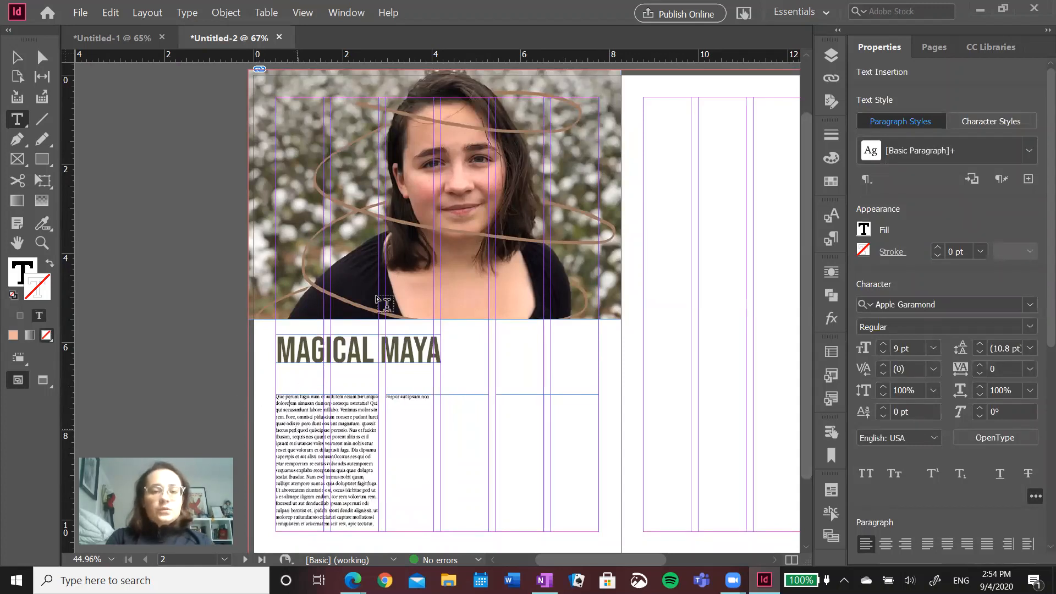
left_click(302, 12)
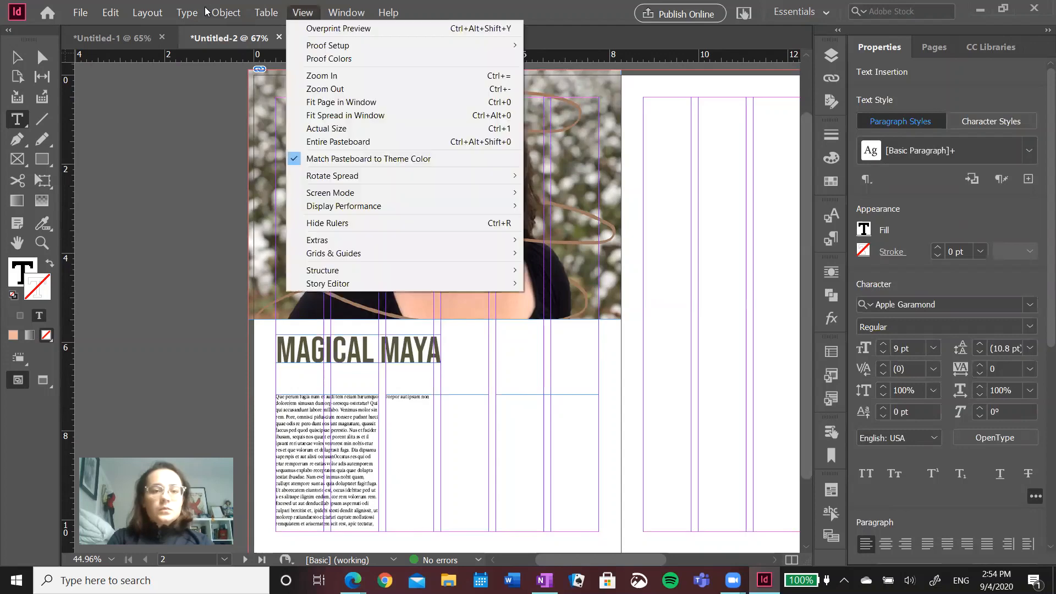
left_click(324, 75)
left_click(303, 12)
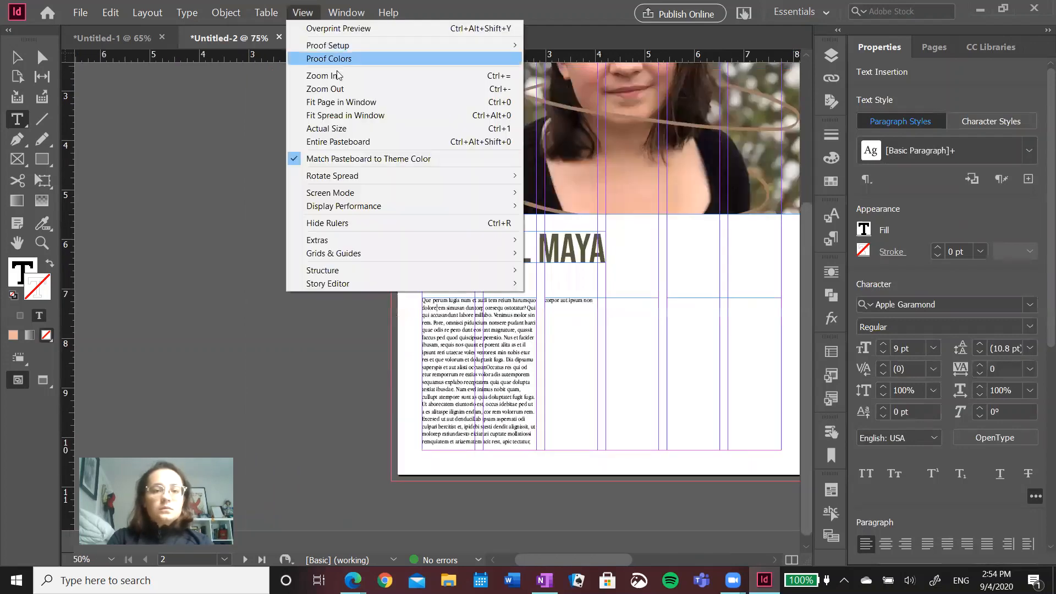
left_click(324, 75)
scroll(501, 423, "down", 3)
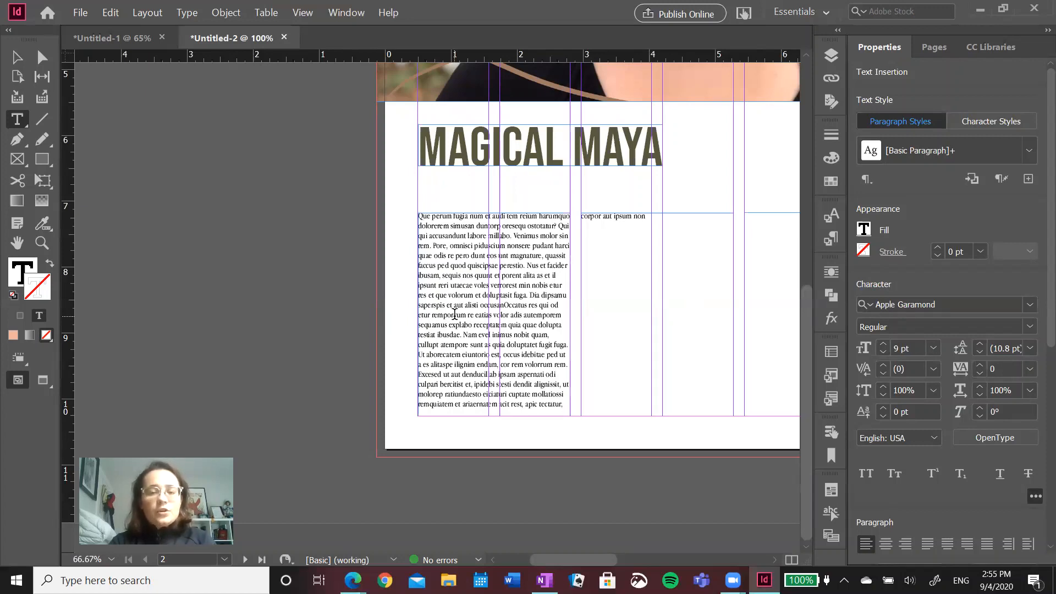
key("ctrl+a")
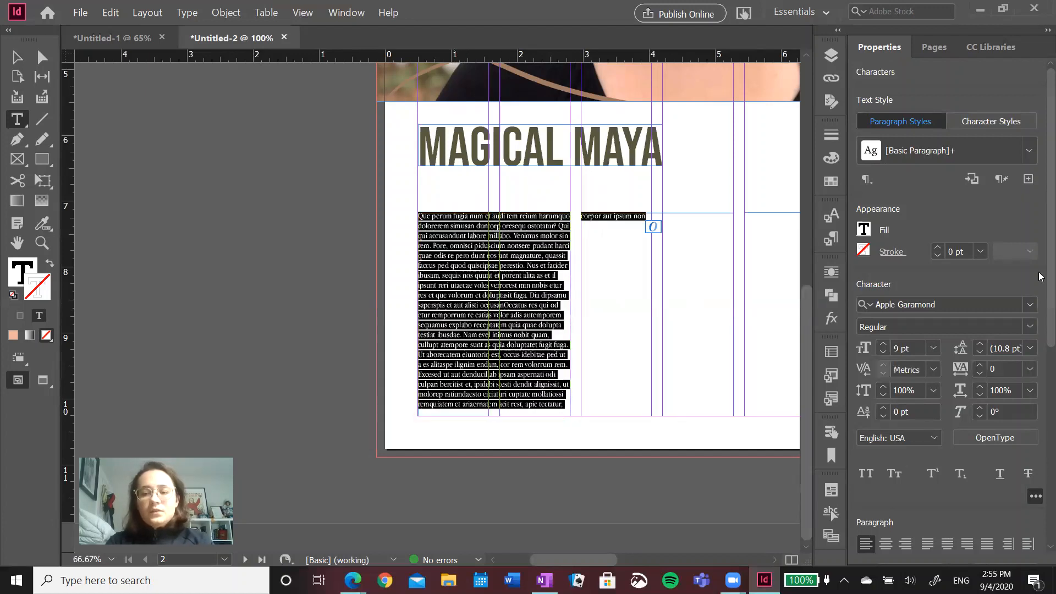
scroll(1039, 366, "down", 3)
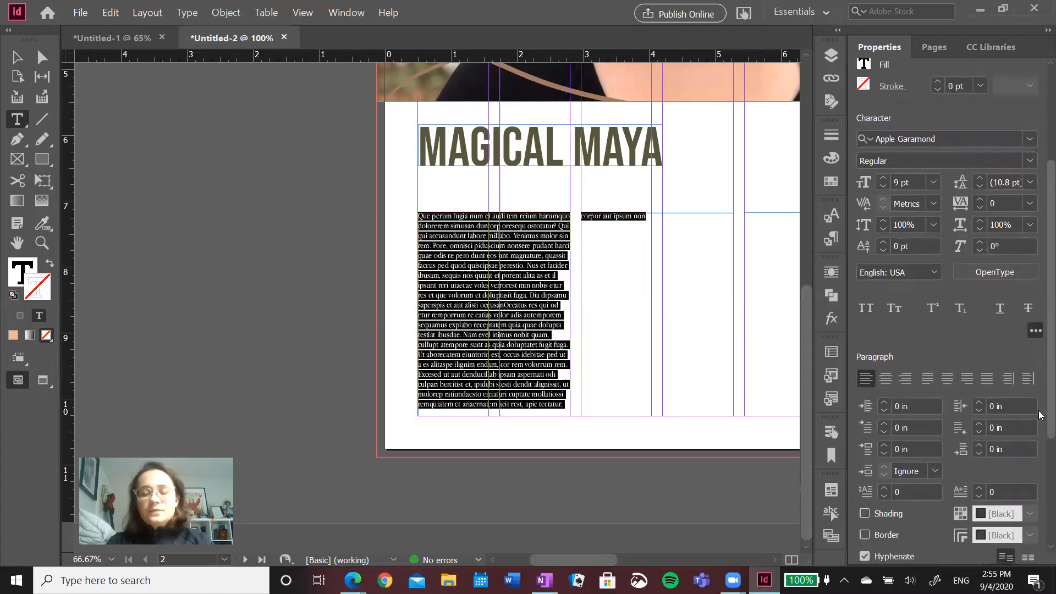
scroll(1039, 365, "down", 2)
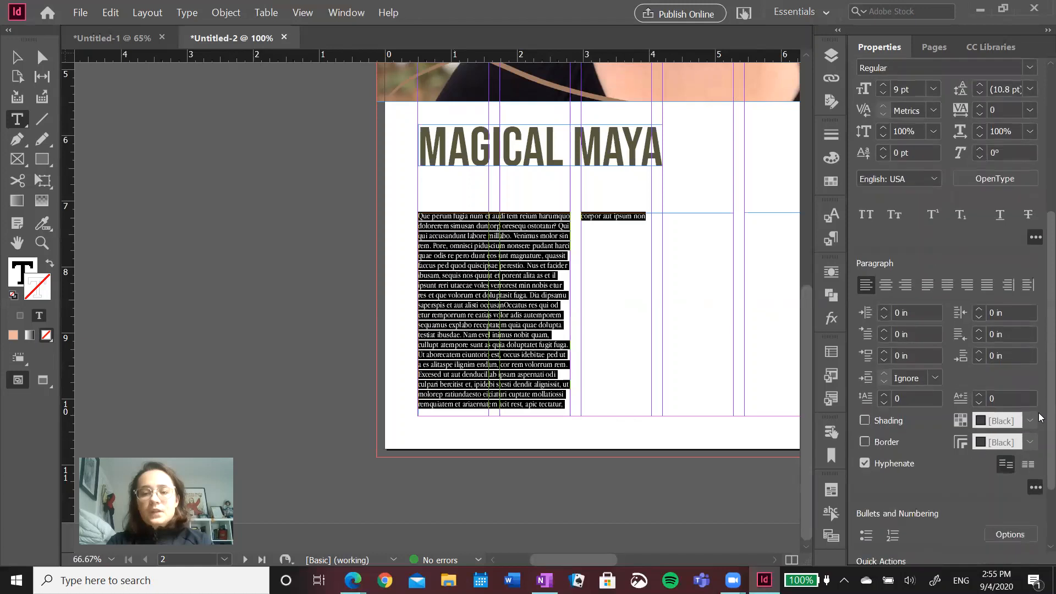
left_click(883, 332)
left_click(885, 333)
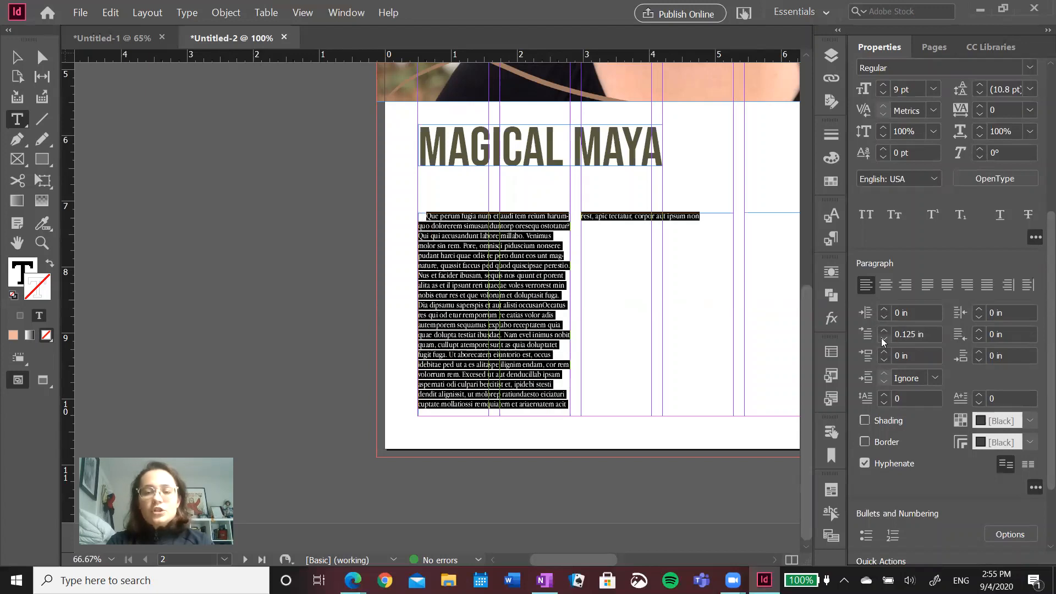
Set the body text's first-line indent to 0 in and add several short filler paragraphs at the end of the story.
left_click(882, 339)
left_click(882, 339)
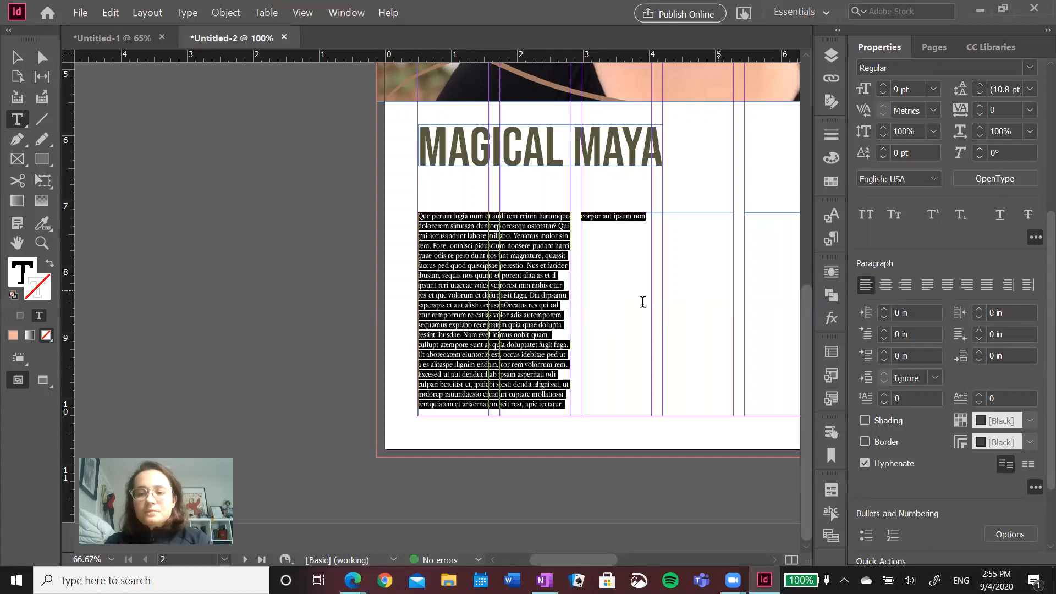
left_click(664, 224)
type("? ")
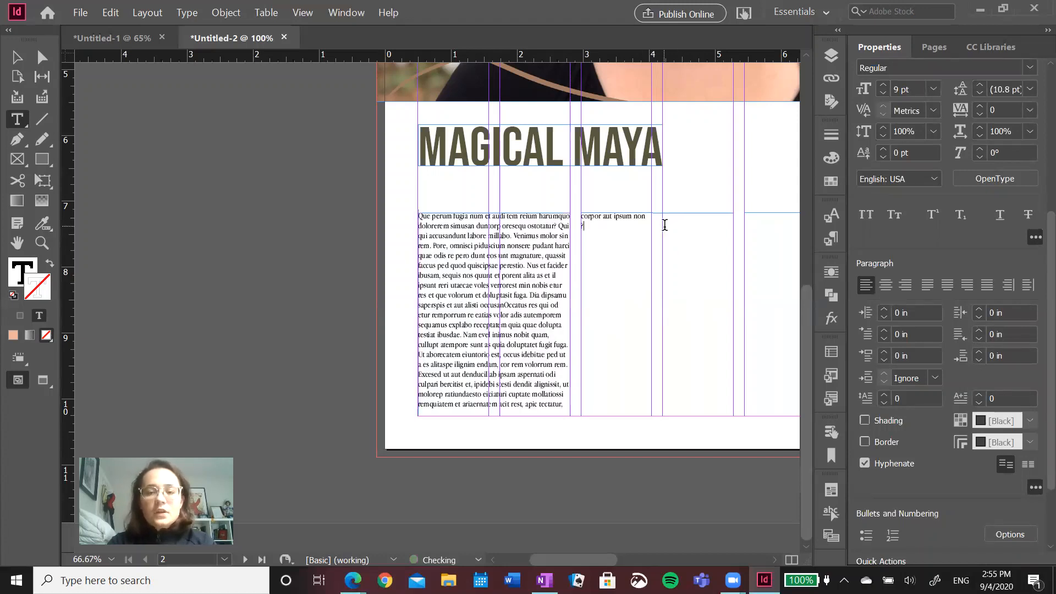
type("dsajfbo")
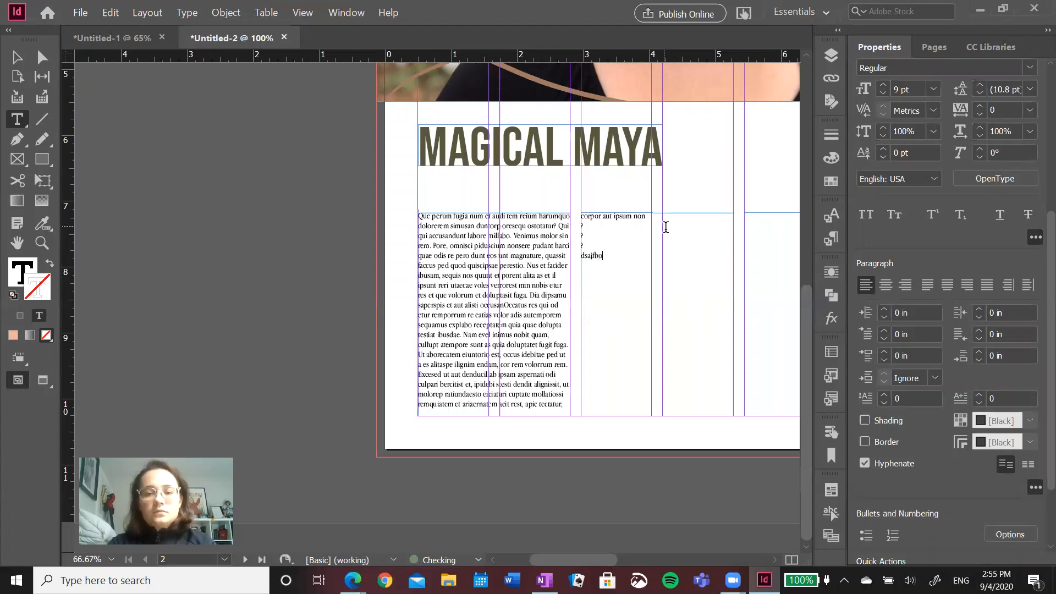
type("saudfoiusadfiusabdfiusadbfojnsoiudcnbosjdncosanudcosjdncsojn")
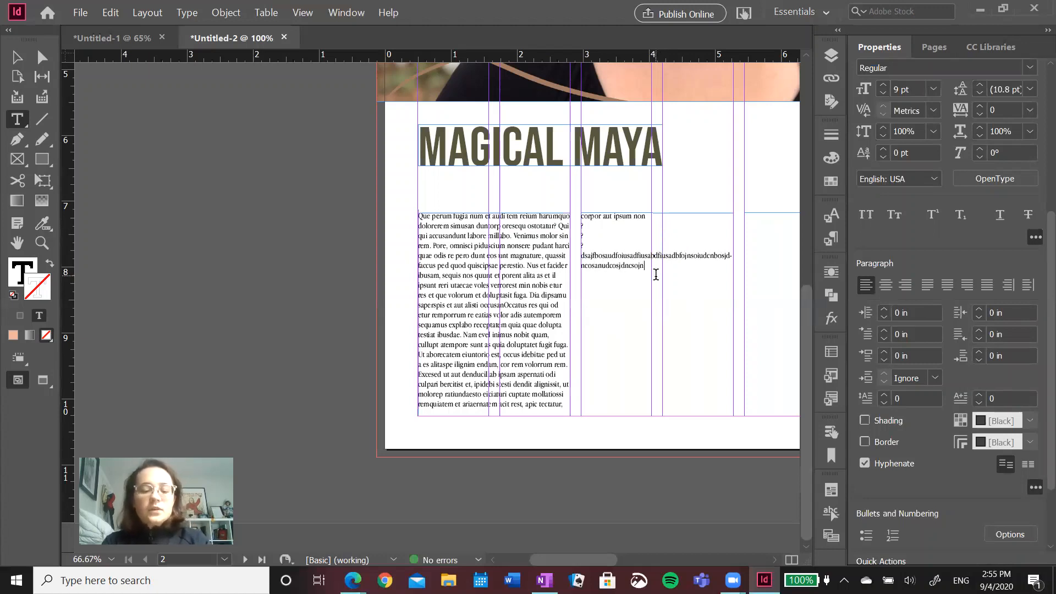
Apply a first-line indent of 0.125 in to the whole story, including the filler paragraphs.
key("ctrl+a")
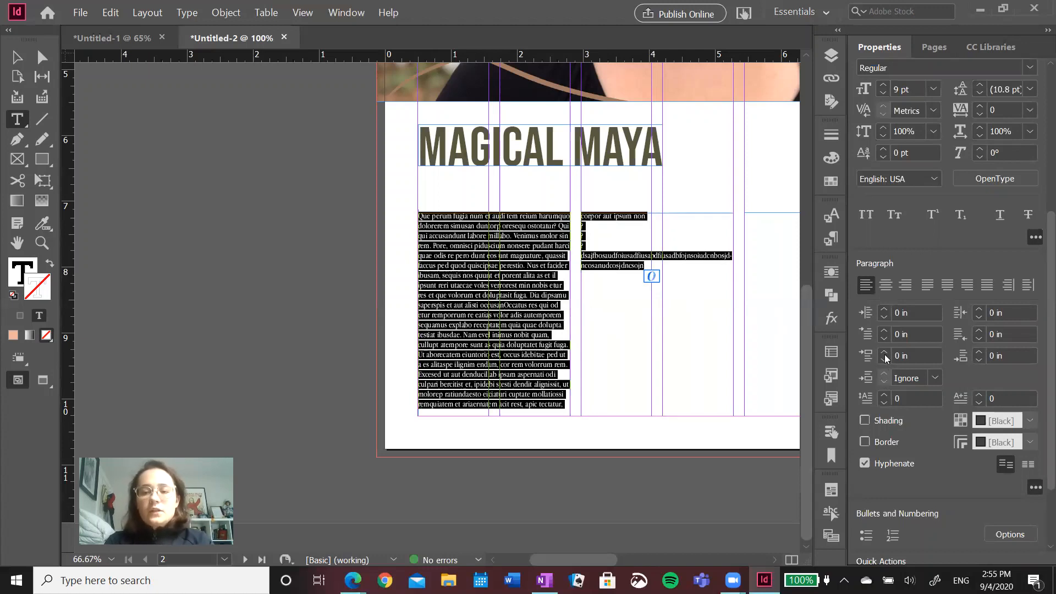
left_click(885, 331)
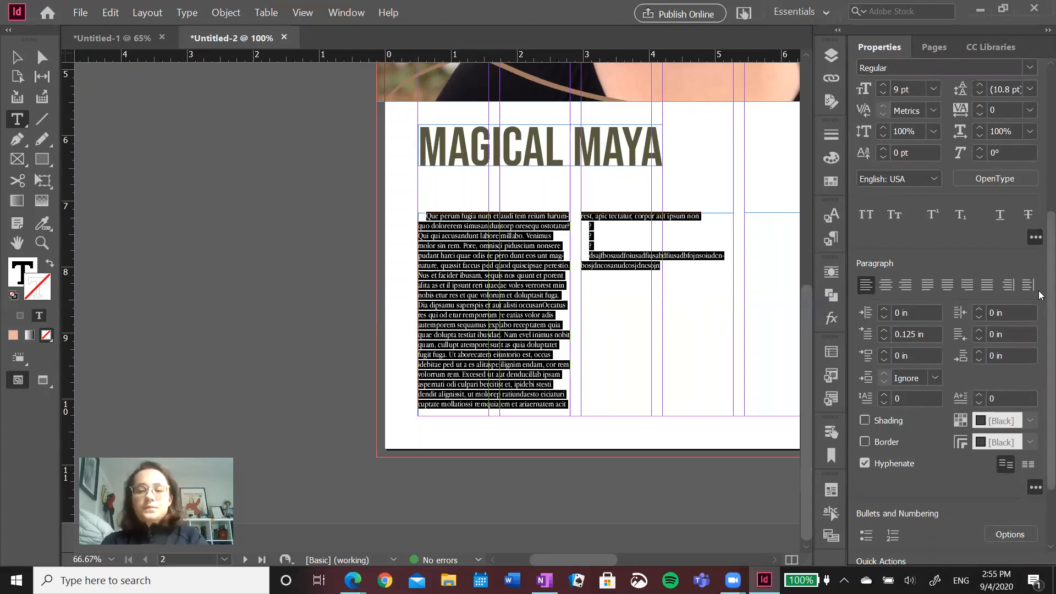
scroll(1041, 295, "up", 1)
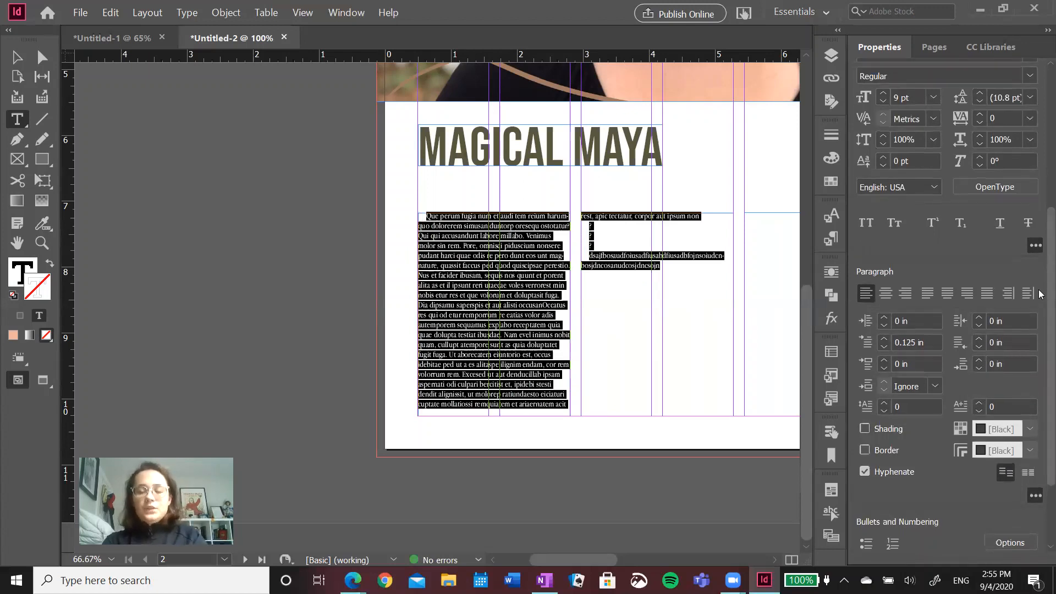
Split the first column's text into separate paragraphs, breaking it before "autemporem" and after "Venimus".
left_click(501, 262)
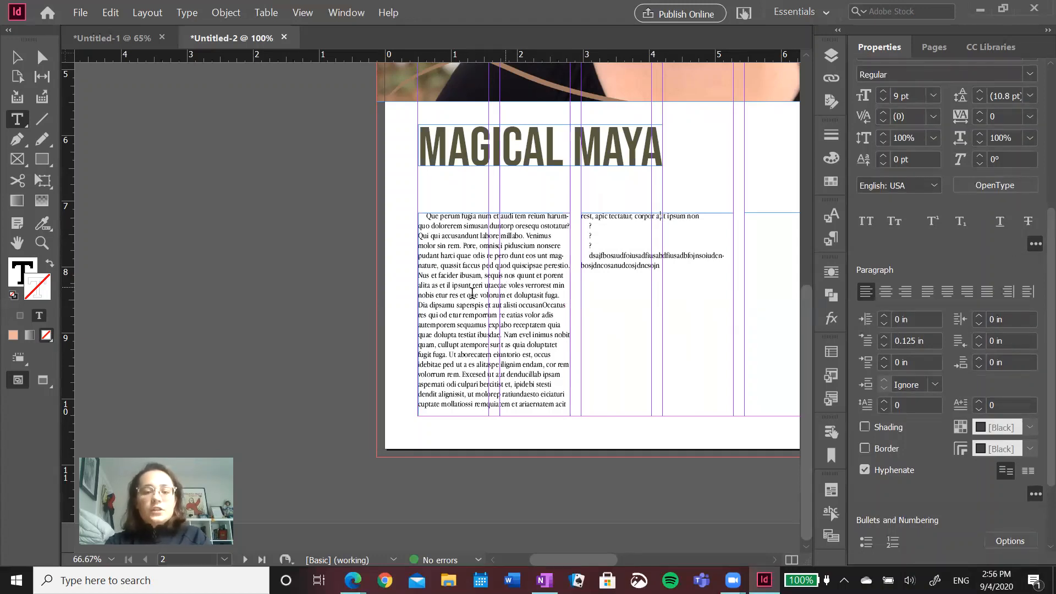
left_click(557, 311)
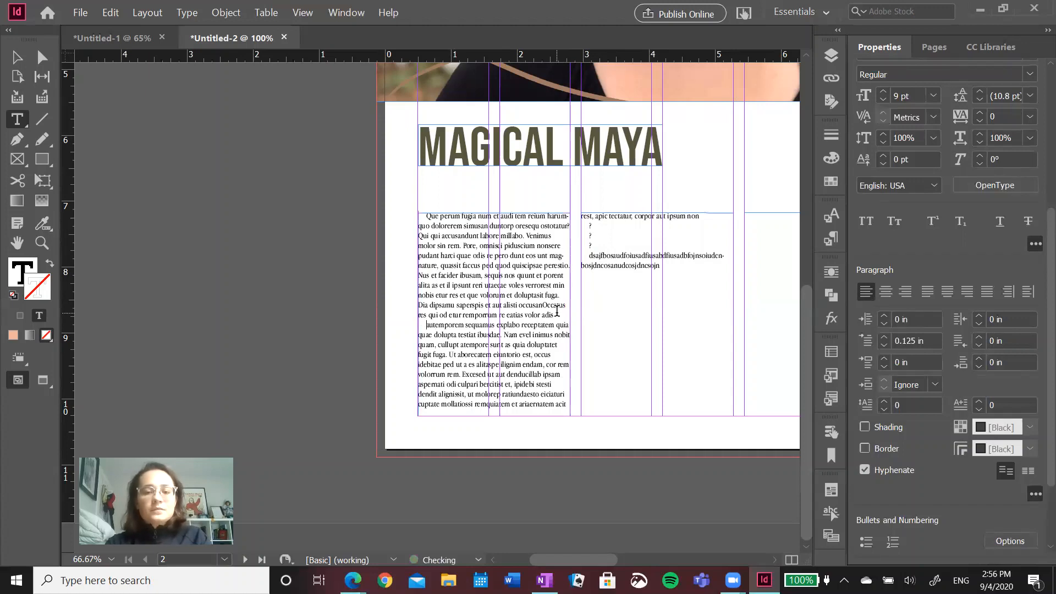
key("Return")
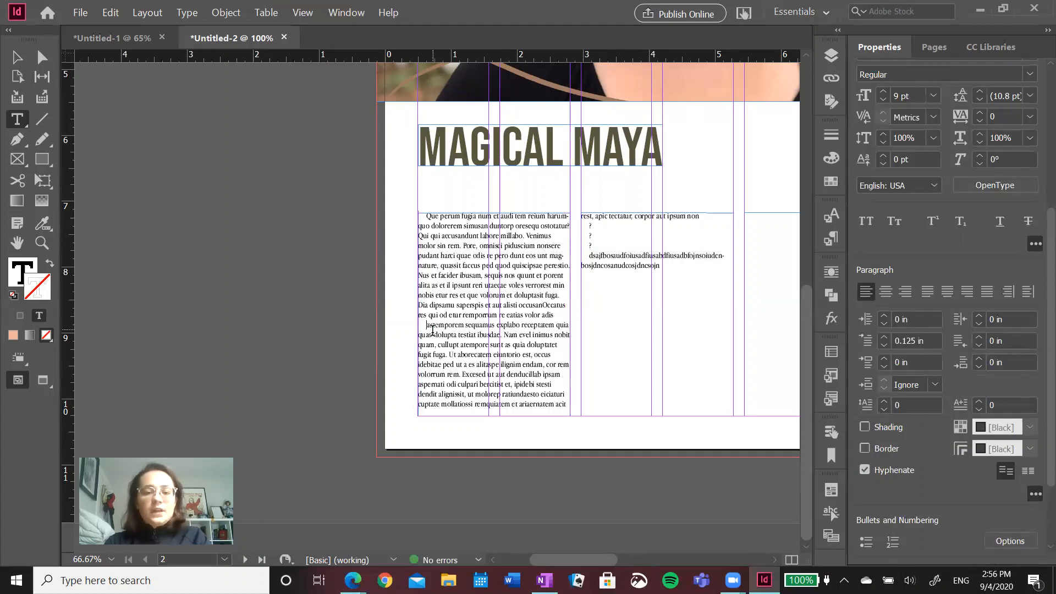
left_click(552, 237)
key("Return")
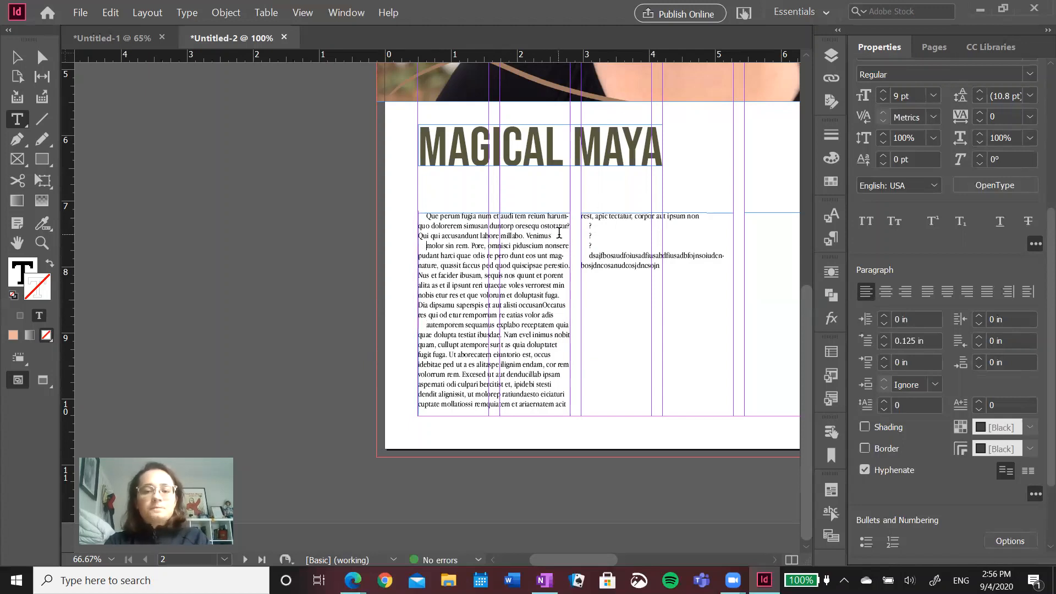
Set the first-line indent of only the opening paragraph to 0 in.
left_click_drag(553, 237, 395, 216)
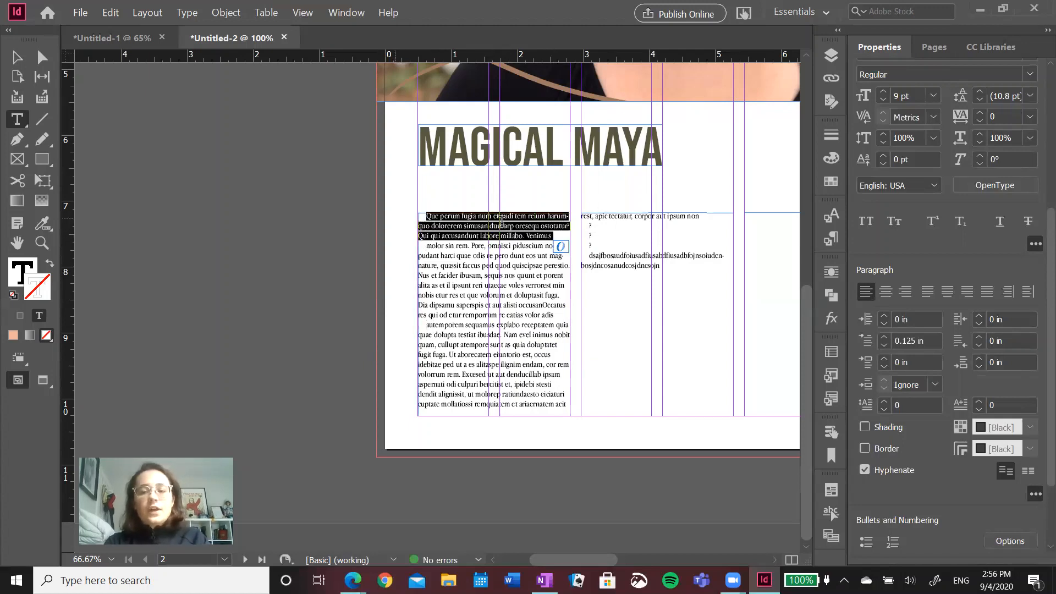
left_click(885, 345)
left_click(885, 344)
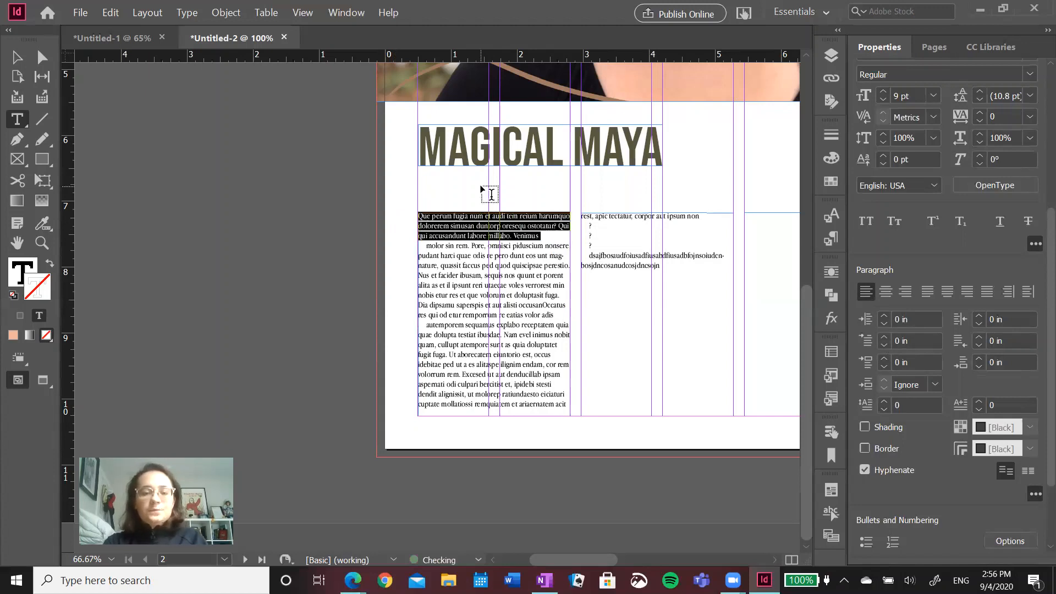
Turn the opening paragraph's first letter, Q, into a one-character drop cap spanning 3 lines.
left_click(434, 216)
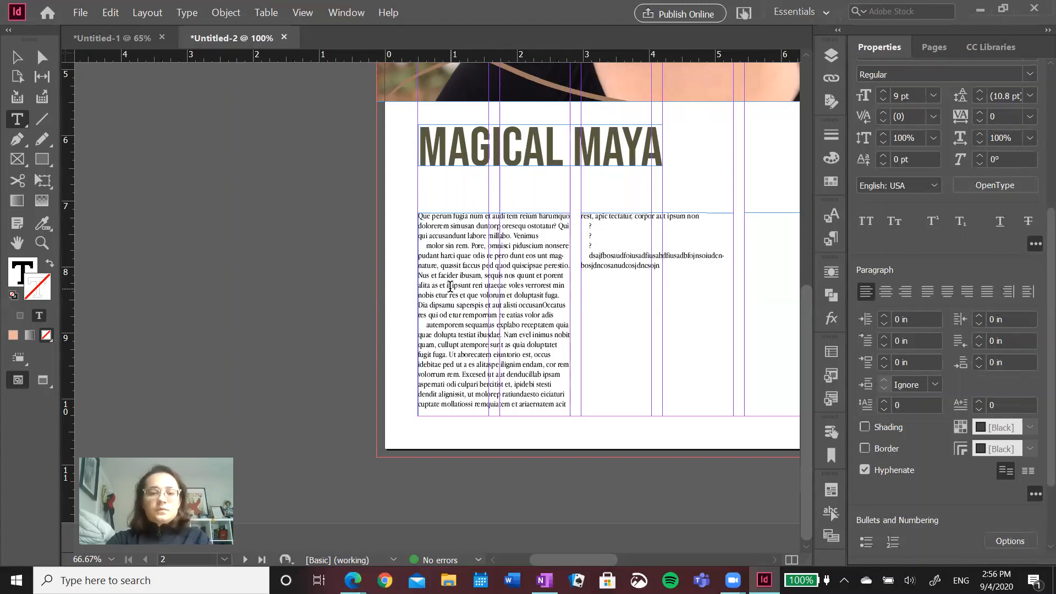
key("shift+Down")
key("shift+Up")
key("shift+Right")
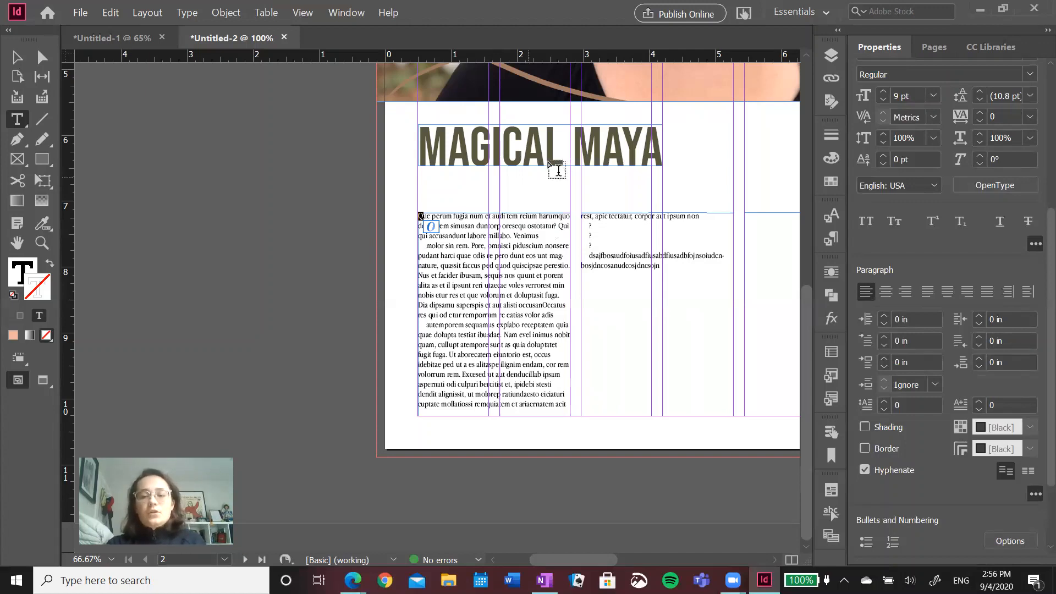
scroll(1040, 275, "up", 1)
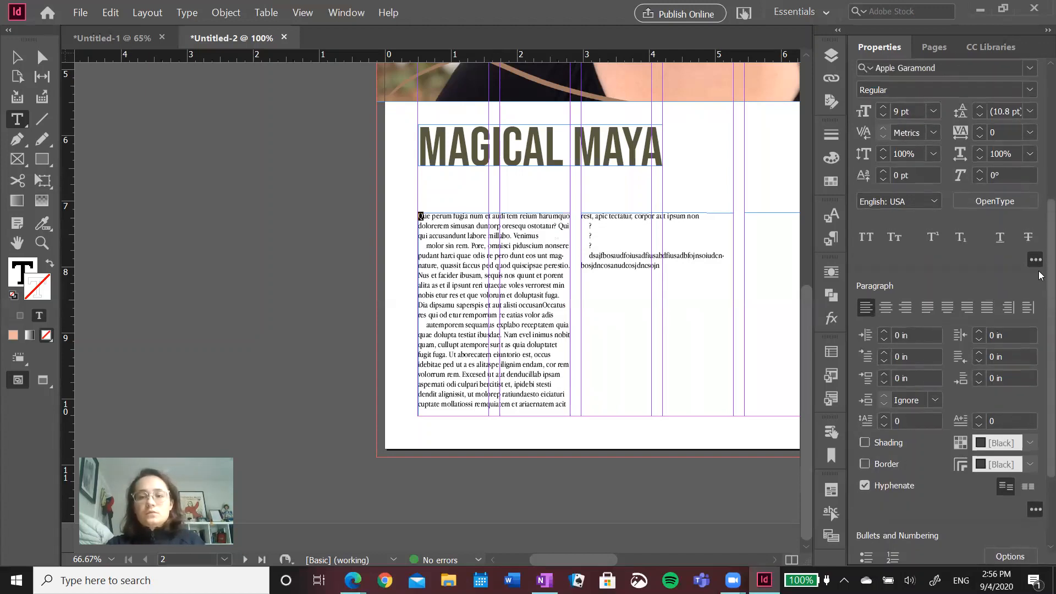
left_click(884, 419)
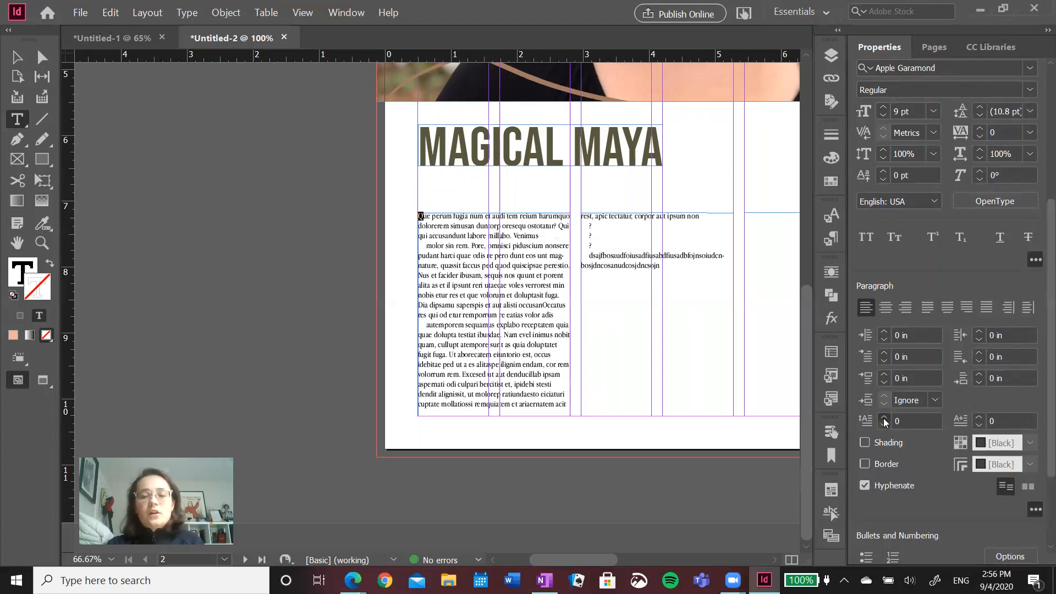
left_click(884, 419)
left_click(884, 419)
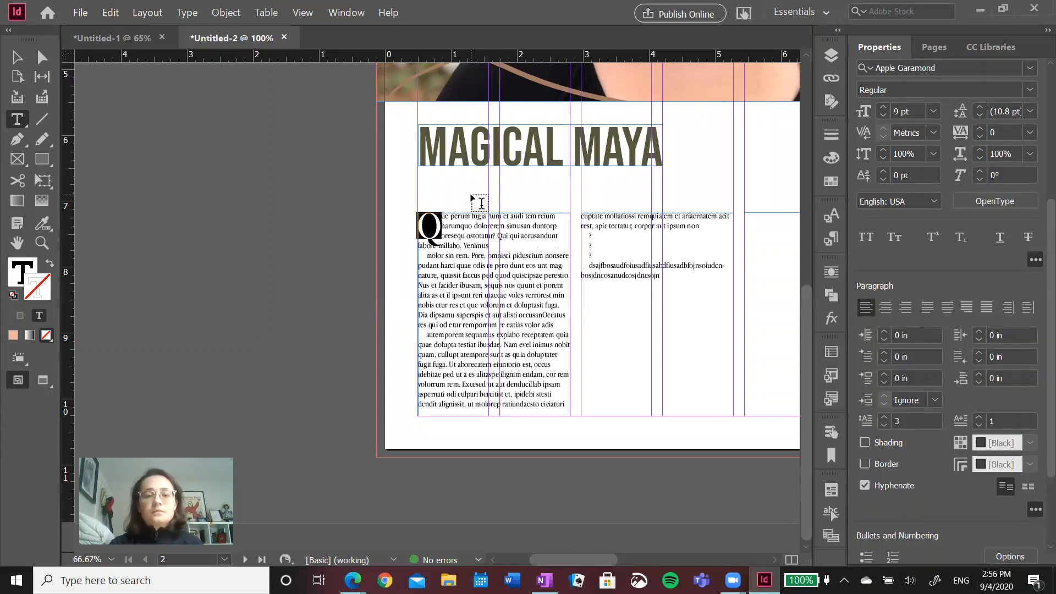
Set the tracking of the drop cap letter to 30 and deselect the text.
left_click(441, 245)
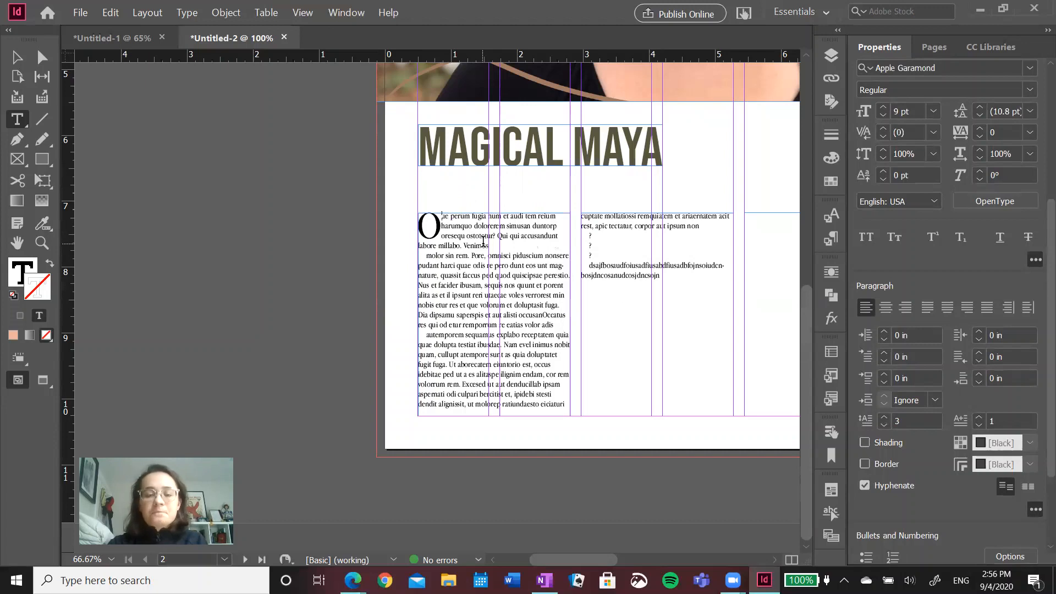
key("shift+Left")
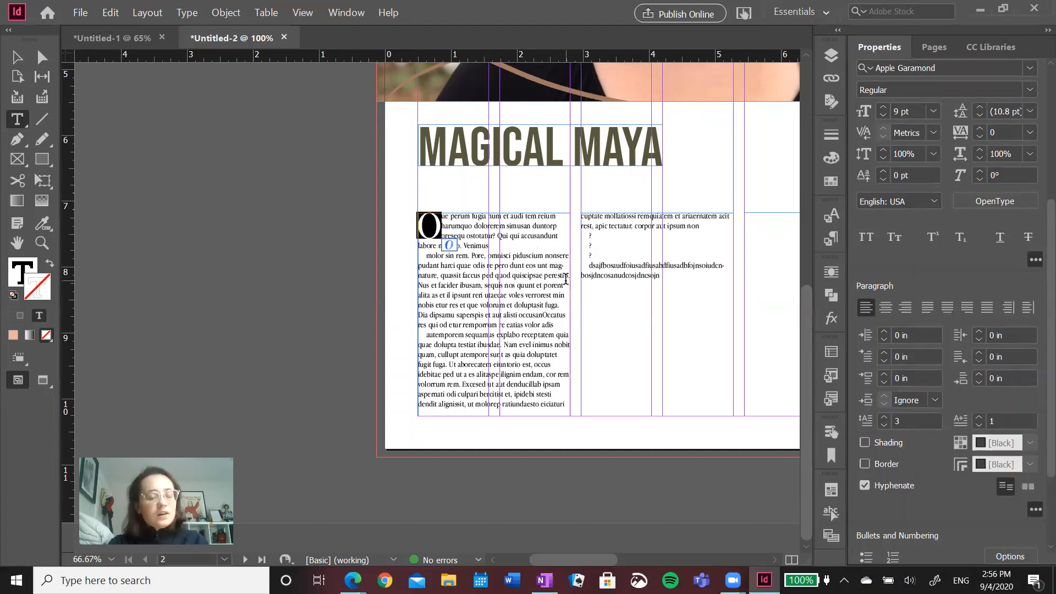
left_click(487, 230)
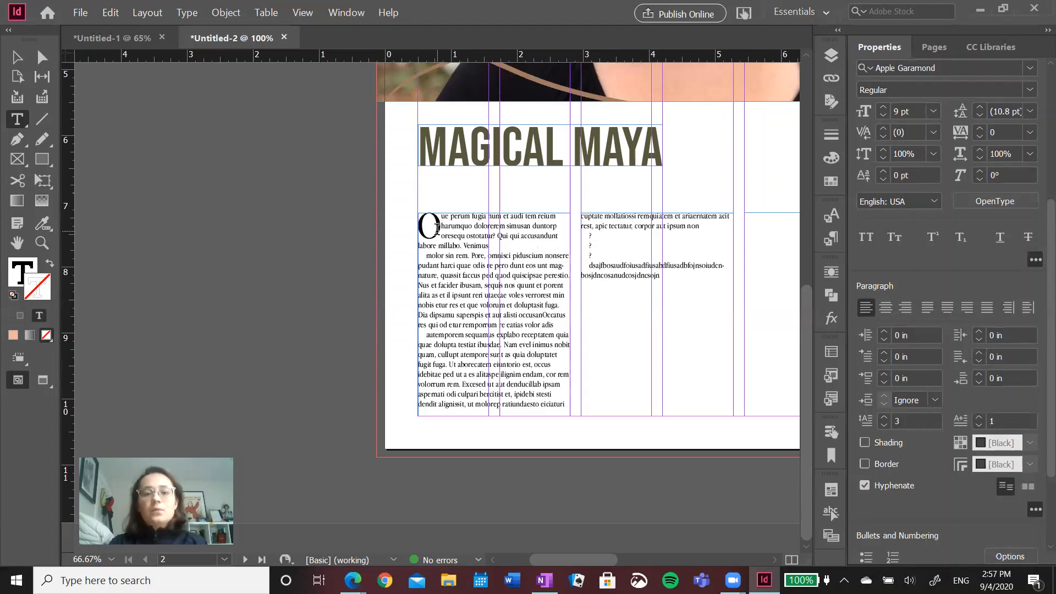
left_click_drag(437, 228, 420, 227)
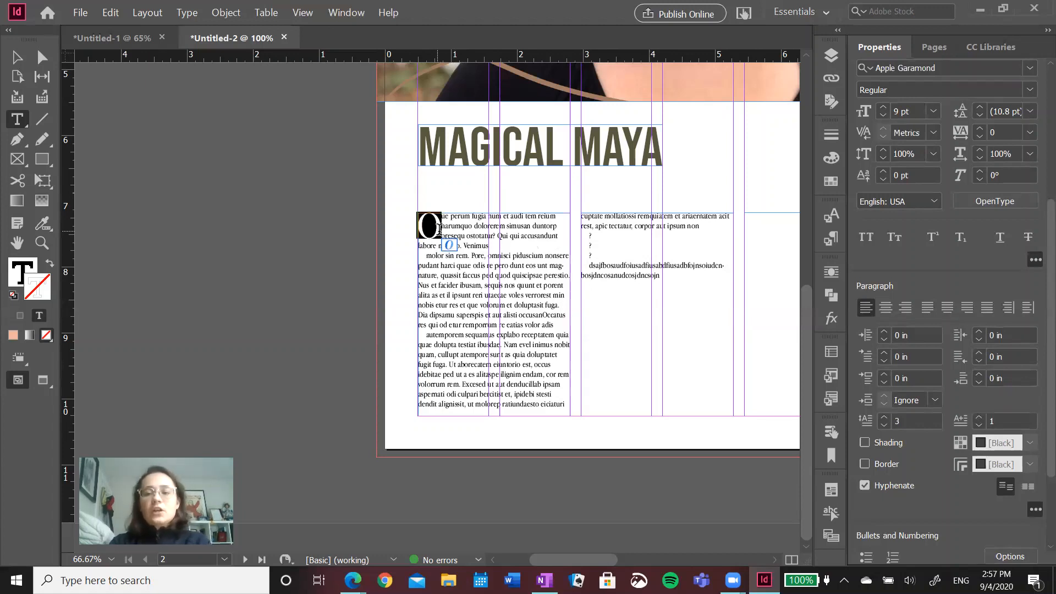
left_click(979, 128)
left_click(979, 128)
left_click(979, 128)
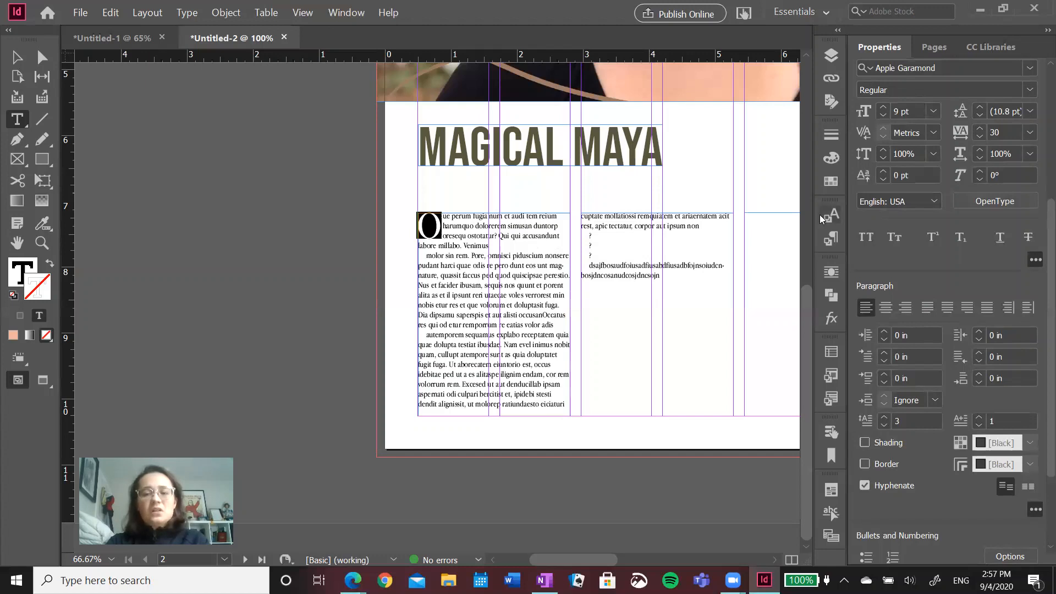
left_click_drag(520, 234, 519, 227)
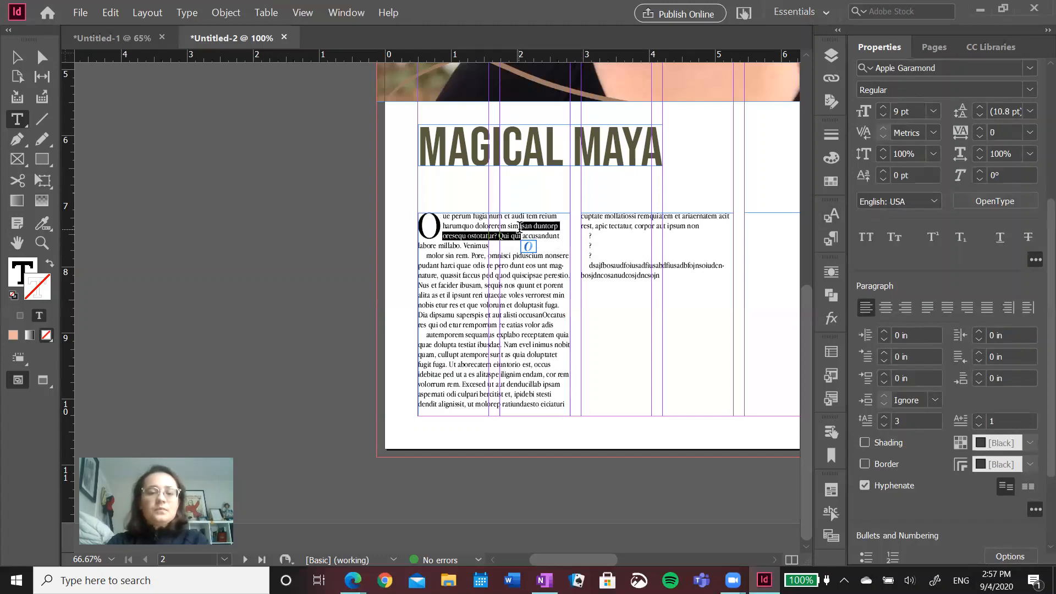
left_click(519, 227)
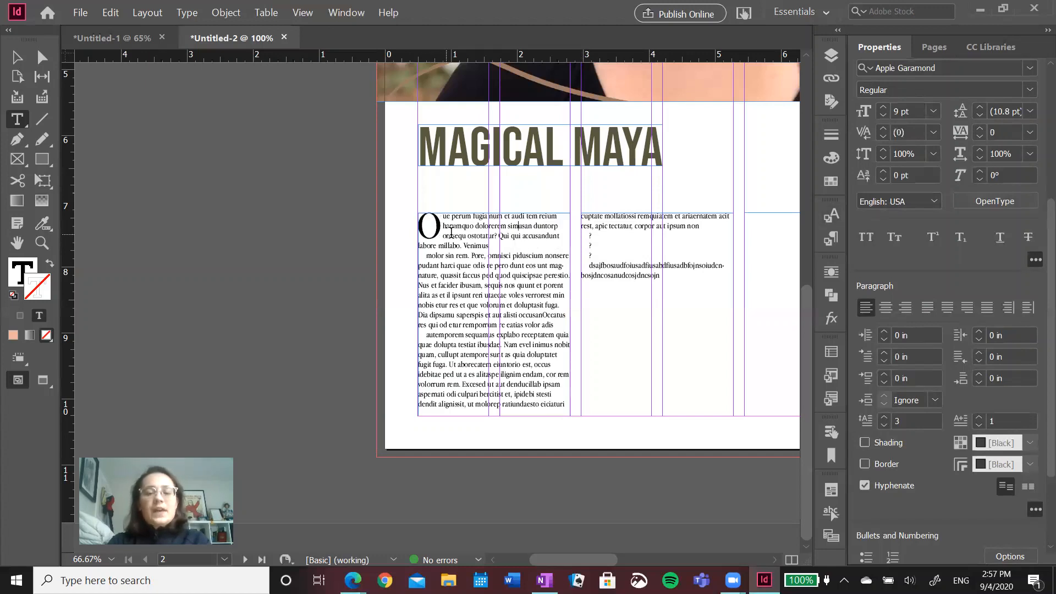
key("Escape")
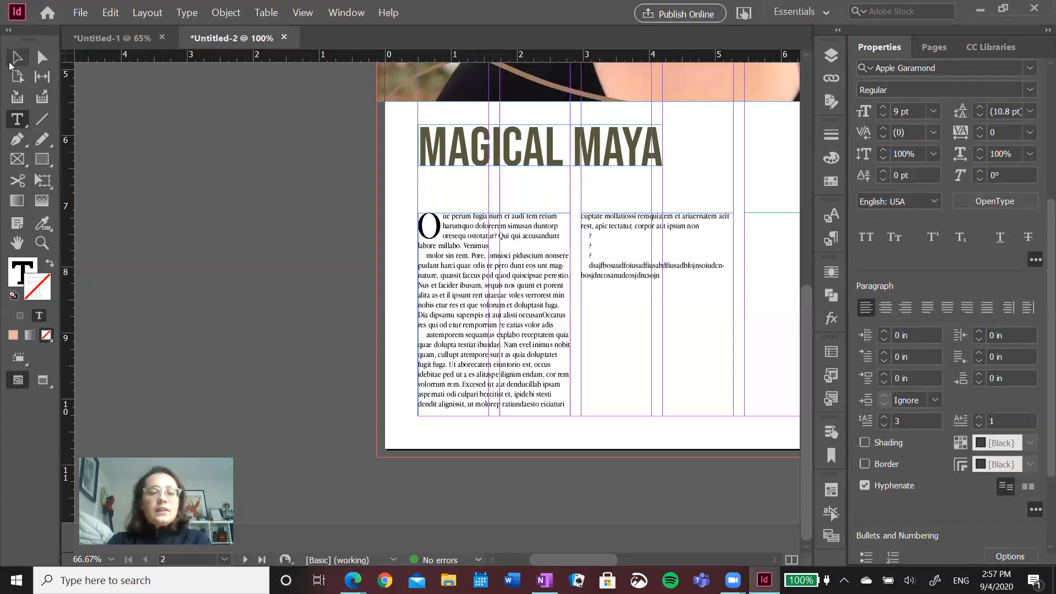
left_click(449, 442)
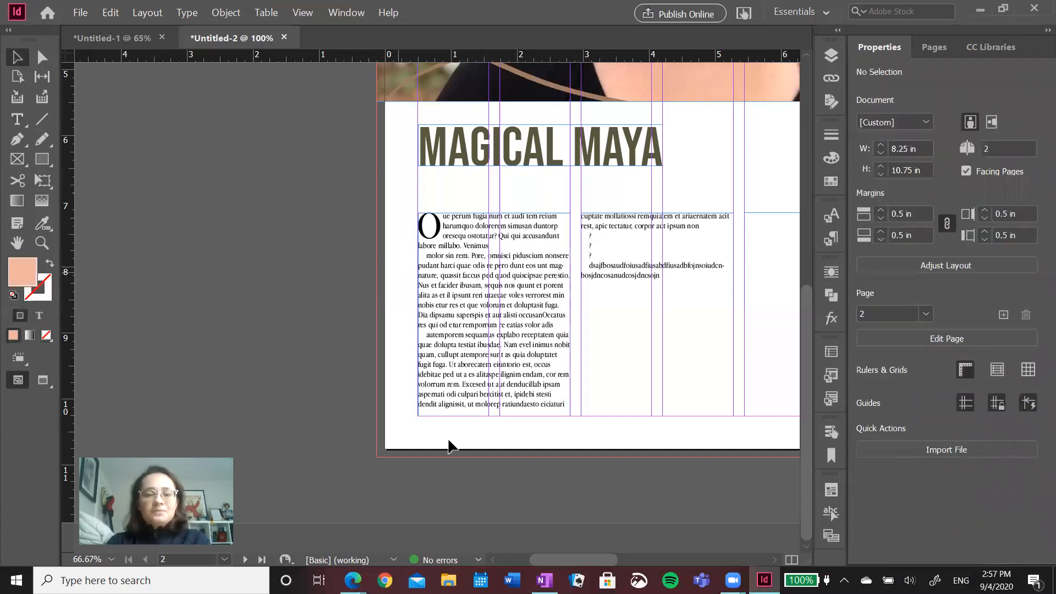
Fill the drop cap letter with the dark olive C=58 M=49 Y=78 swatch to match the headline.
scroll(584, 423, "right", 3)
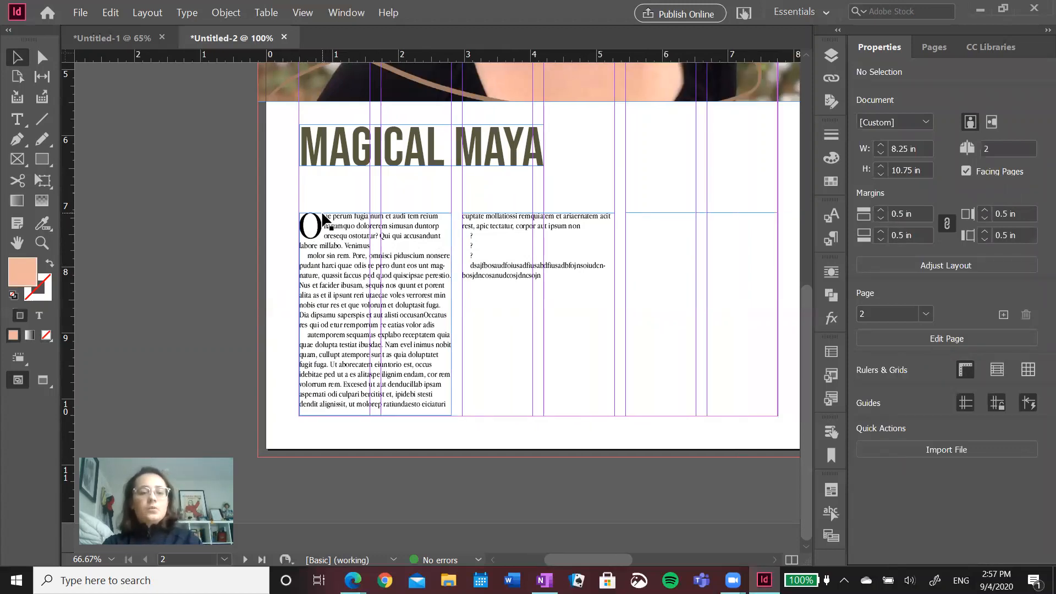
key("t")
left_click(315, 230)
key("shift+Left")
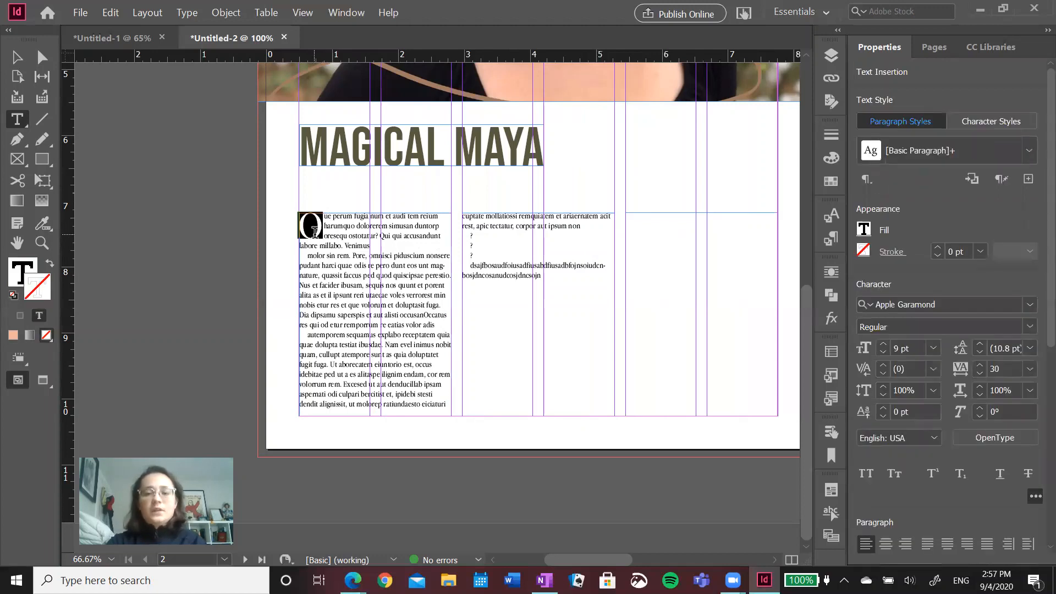
left_click(861, 230)
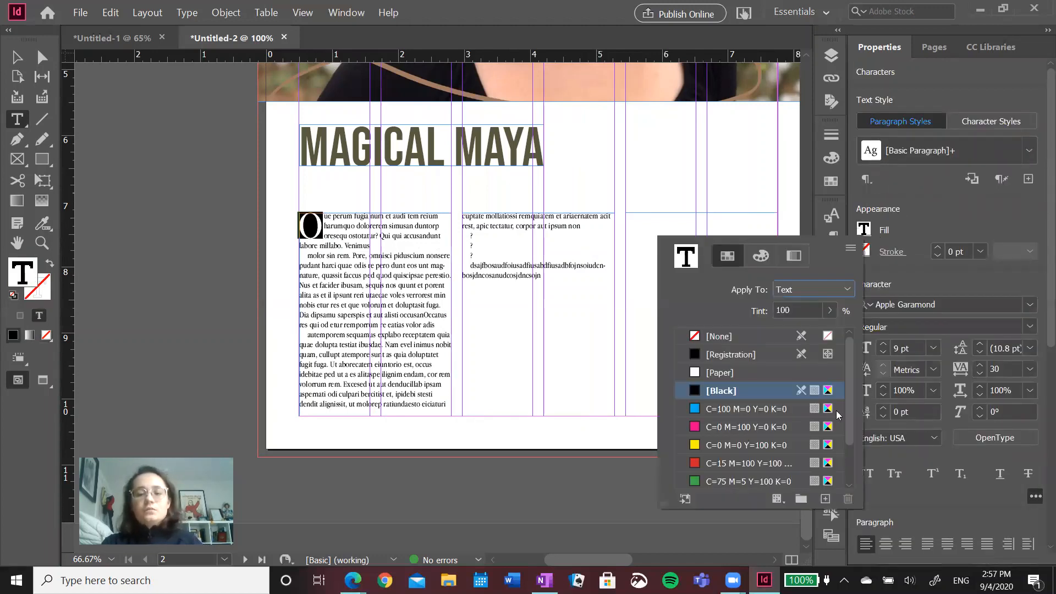
scroll(838, 486, "down", 3)
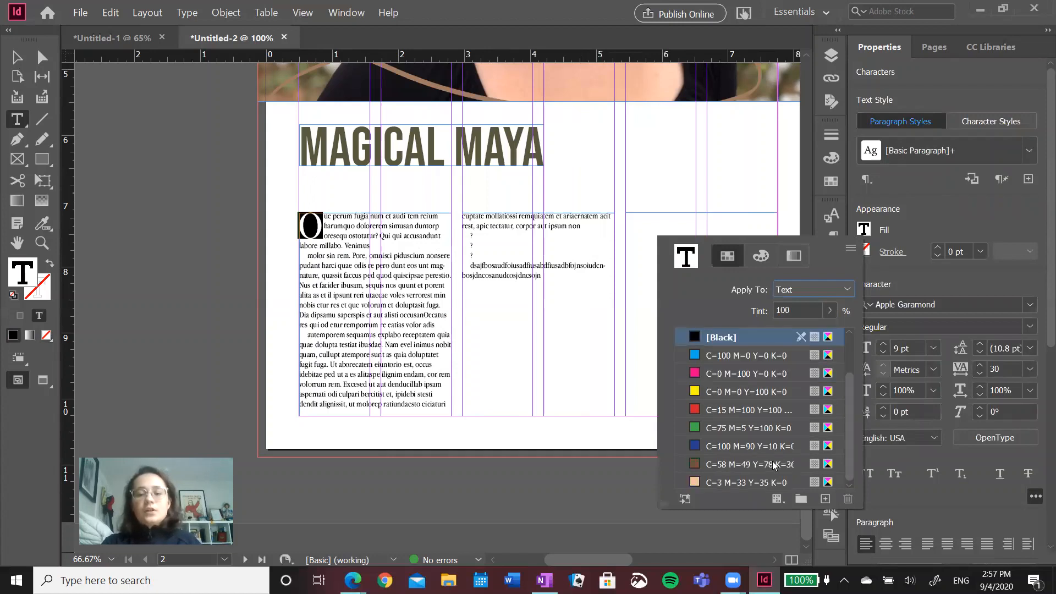
left_click(720, 465)
left_click(374, 279)
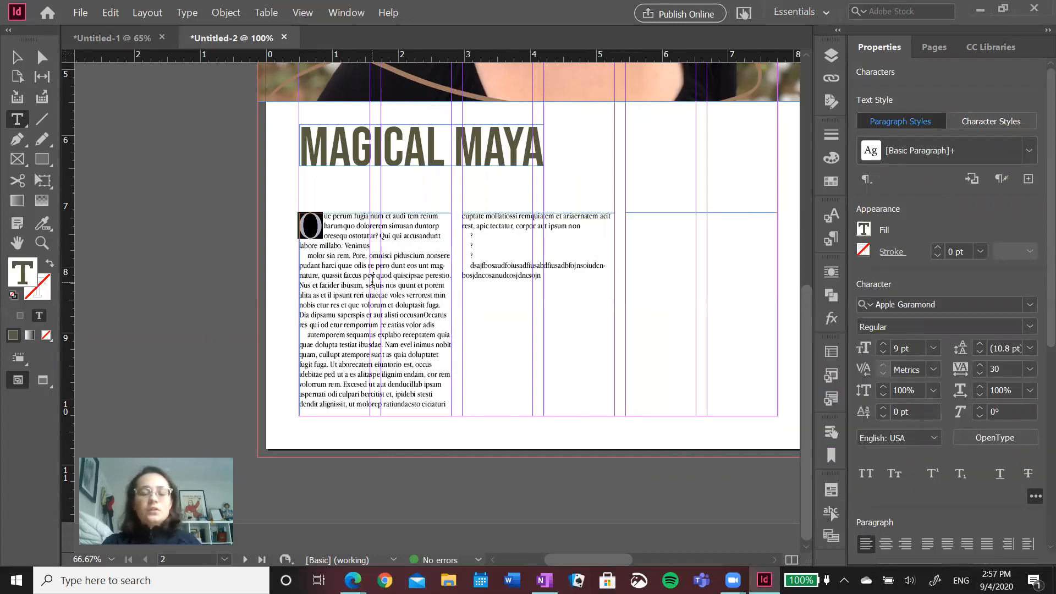
left_click(375, 277)
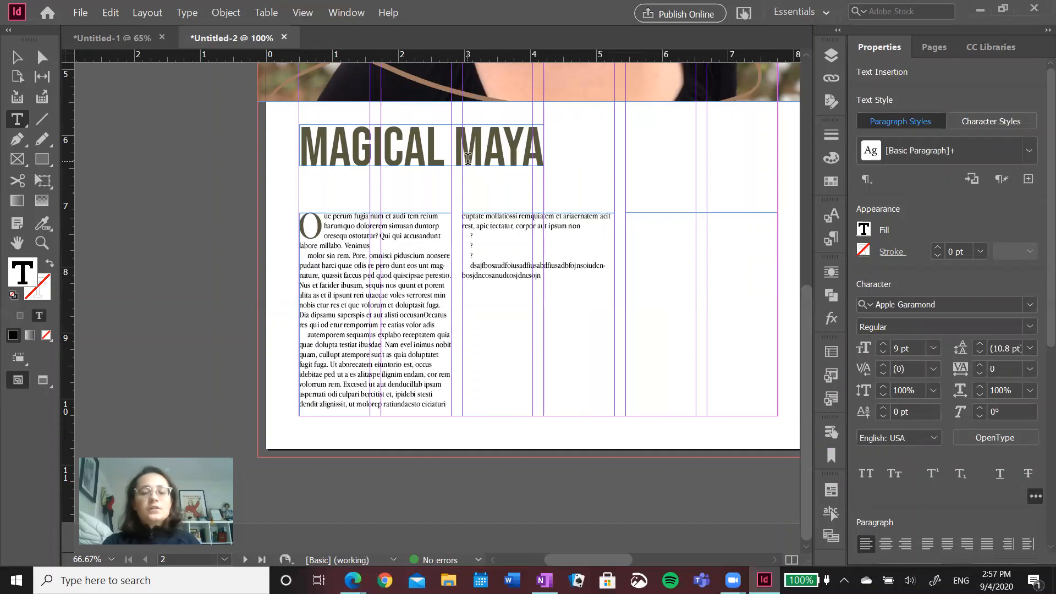